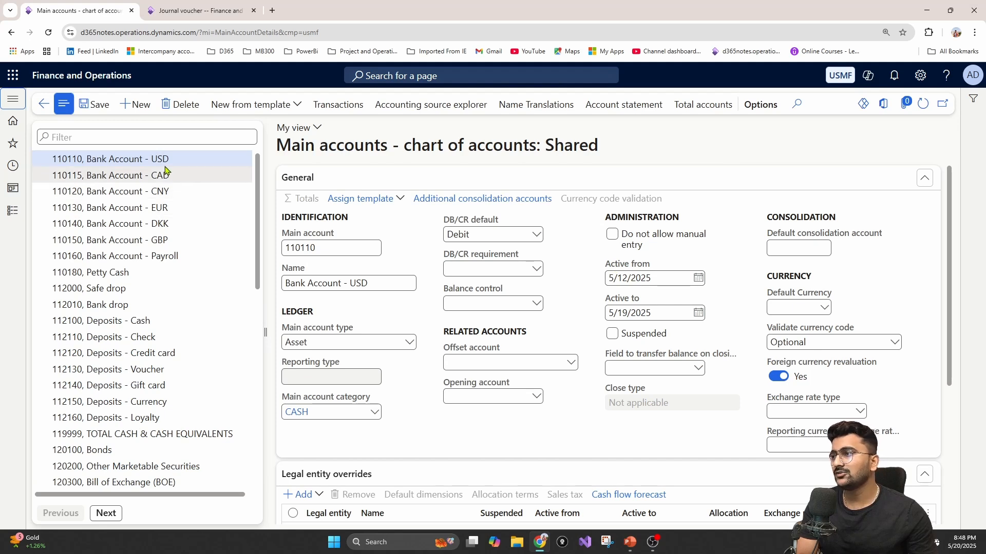
# Step: Try to set the Active from date of the Bank Account - USD main account to 5/21/2025
pyautogui.click(162, 153)
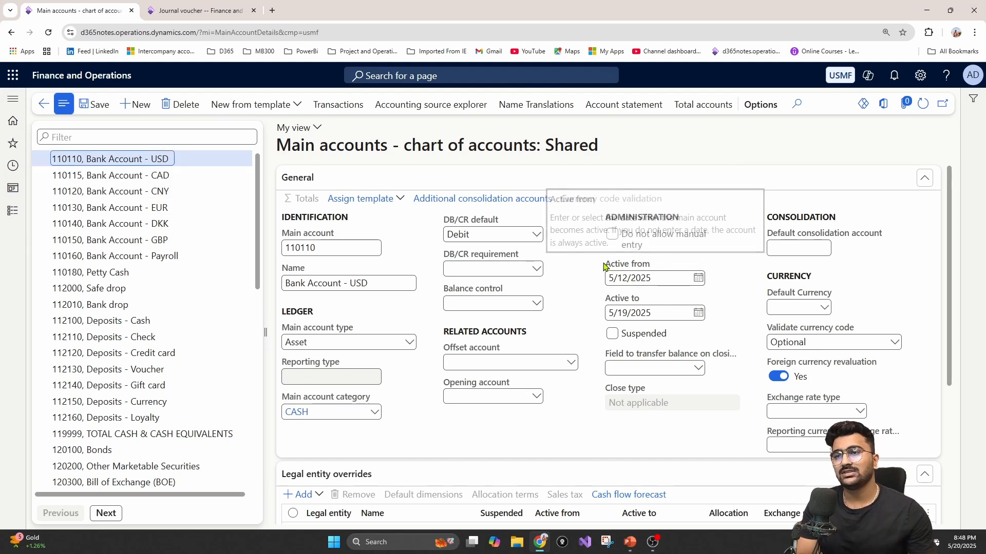
pyautogui.moveTo(604, 266); pyautogui.dragTo(650, 266)
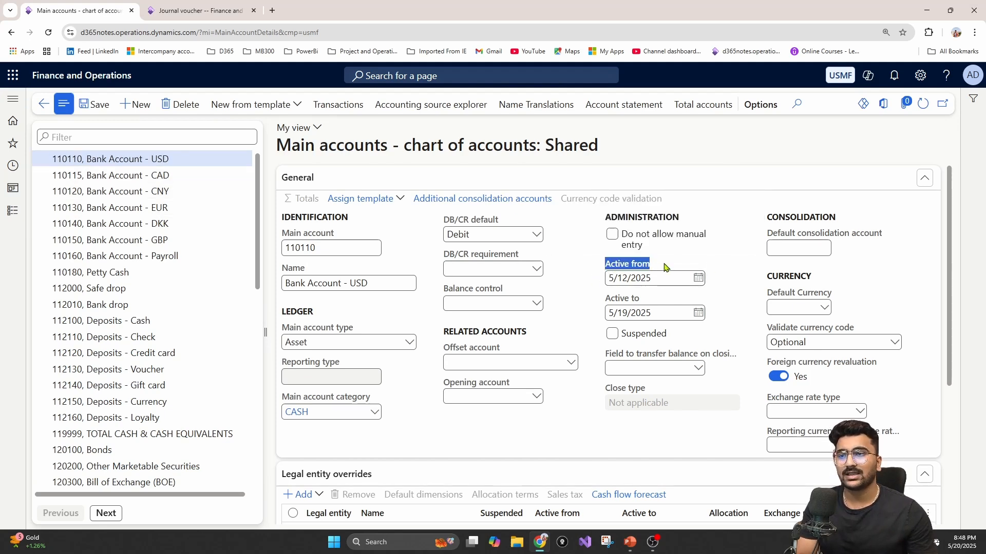
pyautogui.click(698, 278)
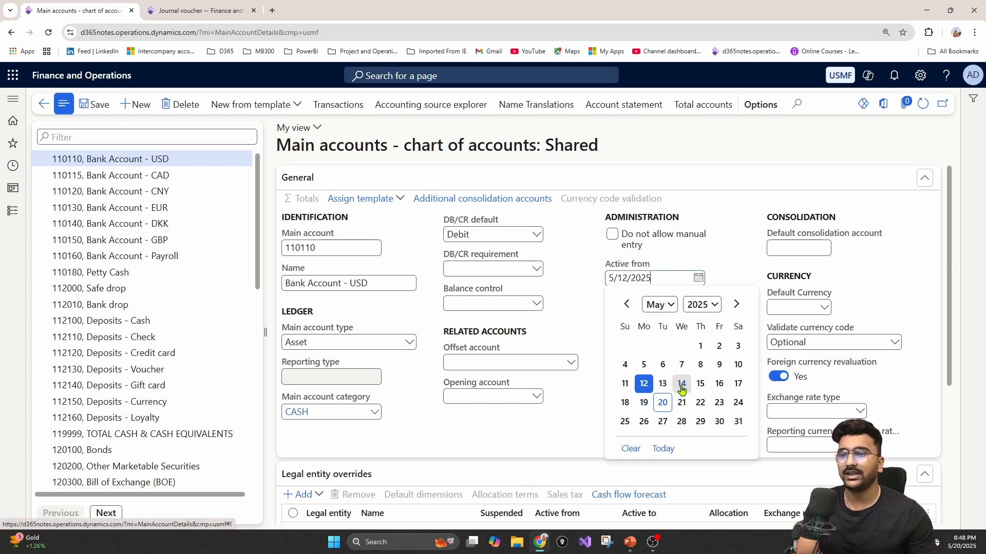
pyautogui.click(680, 406)
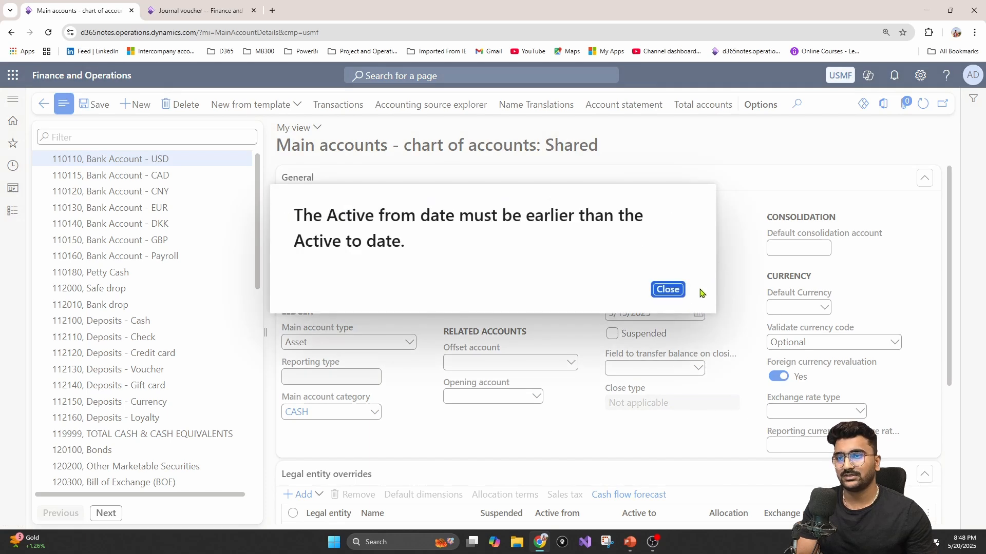
pyautogui.click(669, 291)
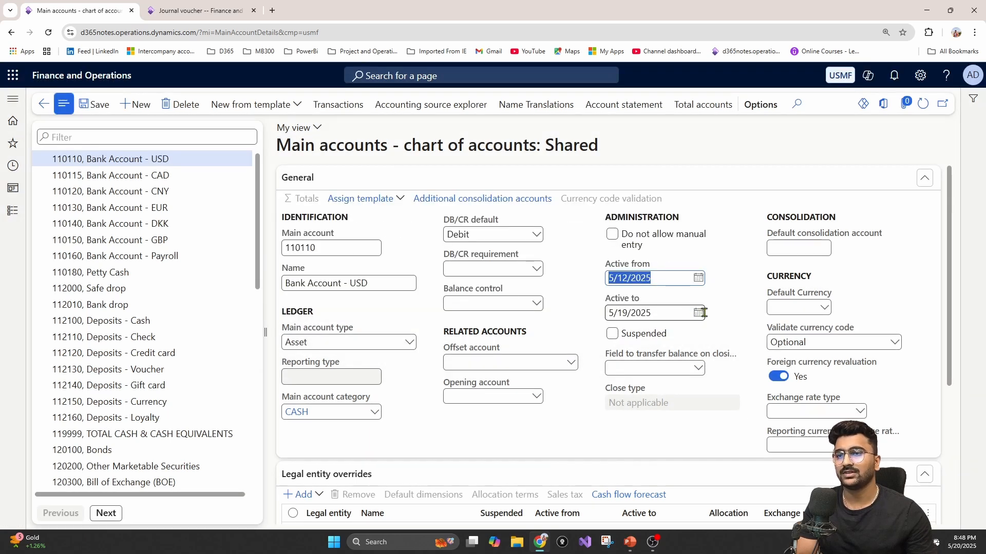
# Step: Set the Bank Account - USD main account's Active to date to 5/22/2025 and its Active from date to 5/21/2025
pyautogui.click(699, 313)
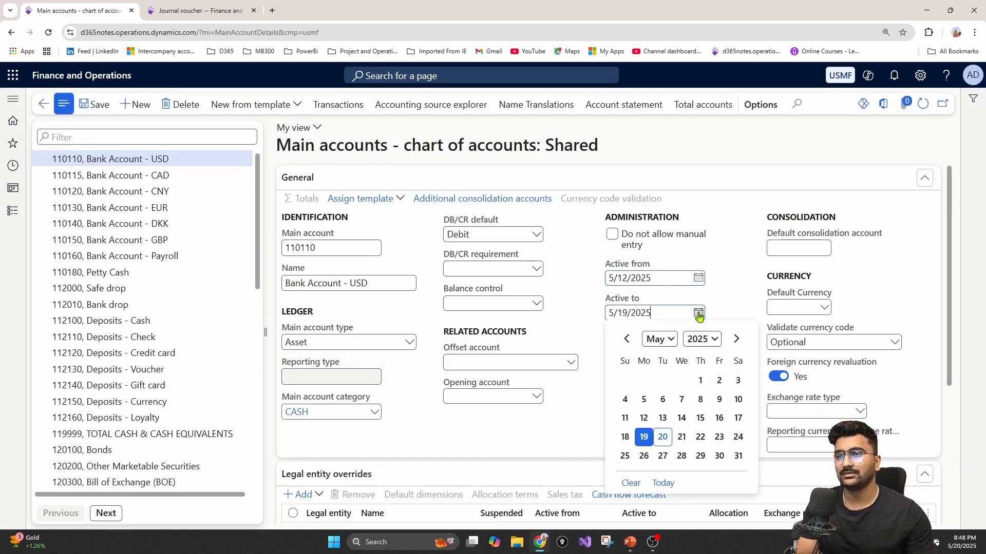
pyautogui.click(701, 438)
pyautogui.click(698, 278)
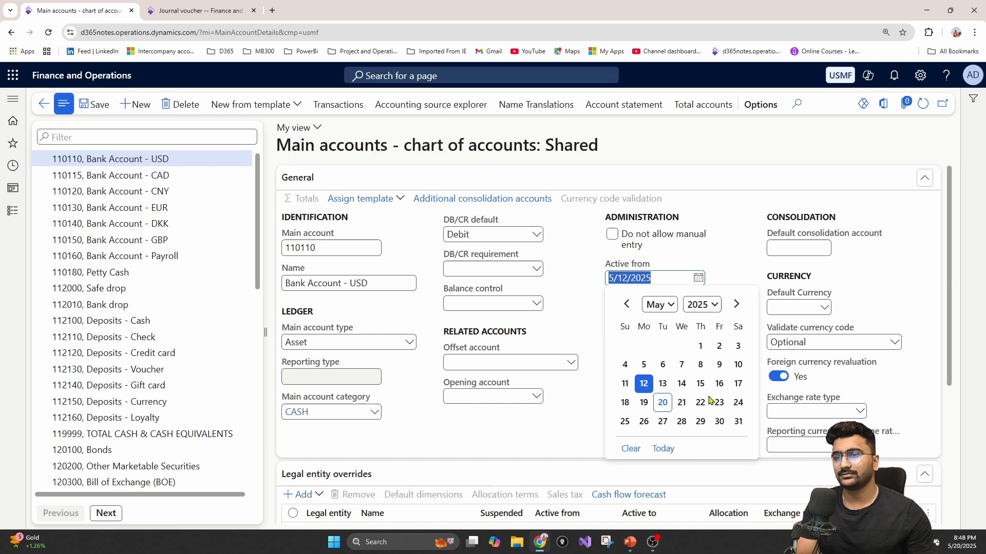
pyautogui.click(681, 404)
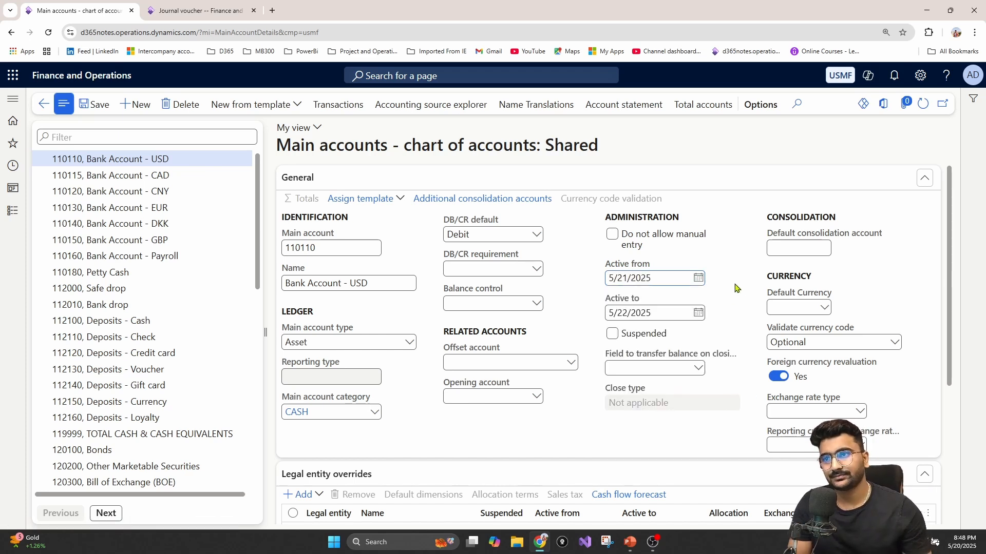
# Step: Change the Active from date of the Bank Account - USD main account to 5/12/2025
pyautogui.click(699, 278)
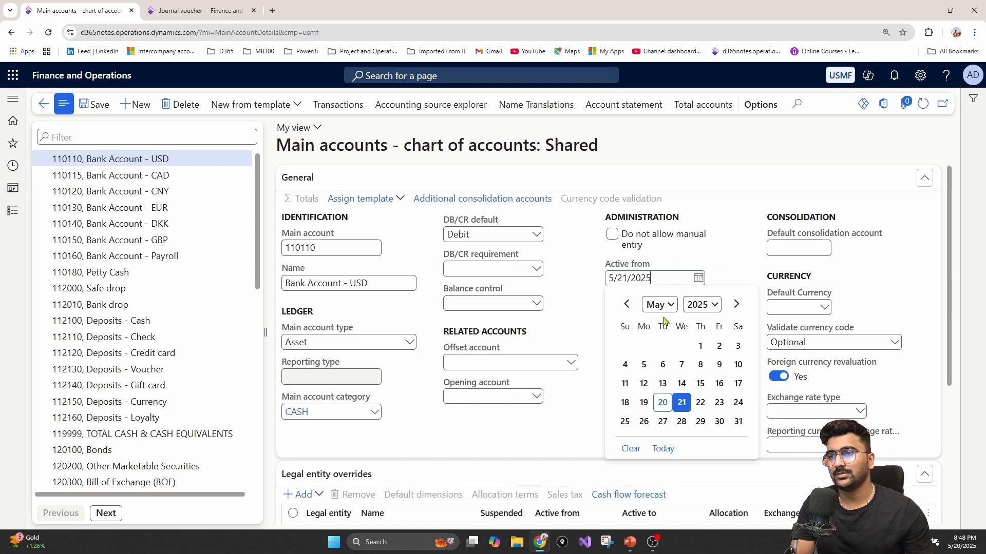
pyautogui.click(644, 385)
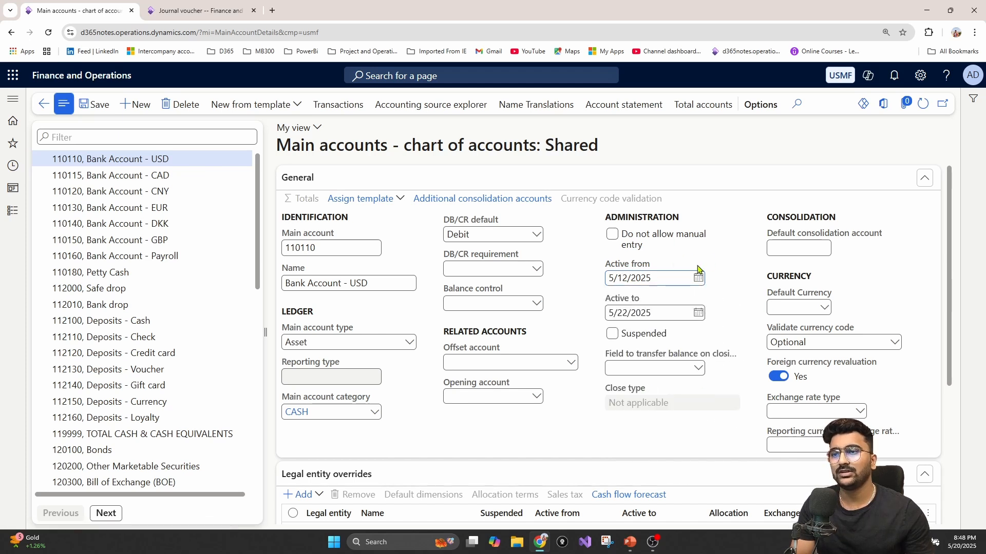
pyautogui.moveTo(706, 275)
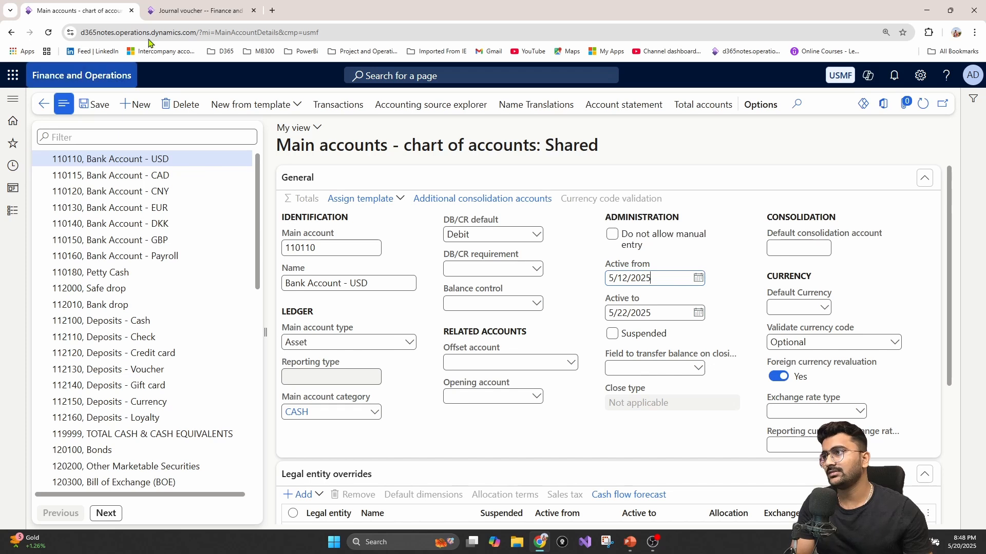
# Step: Check which main accounts are offered on a new line of the journal voucher, and delete that line
pyautogui.click(198, 9)
pyautogui.click(609, 289)
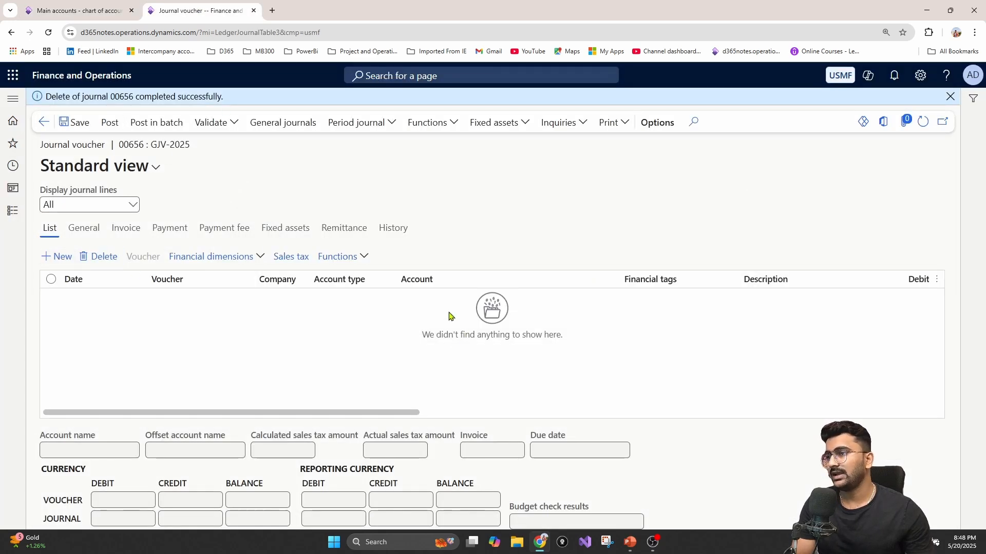
pyautogui.click(421, 306)
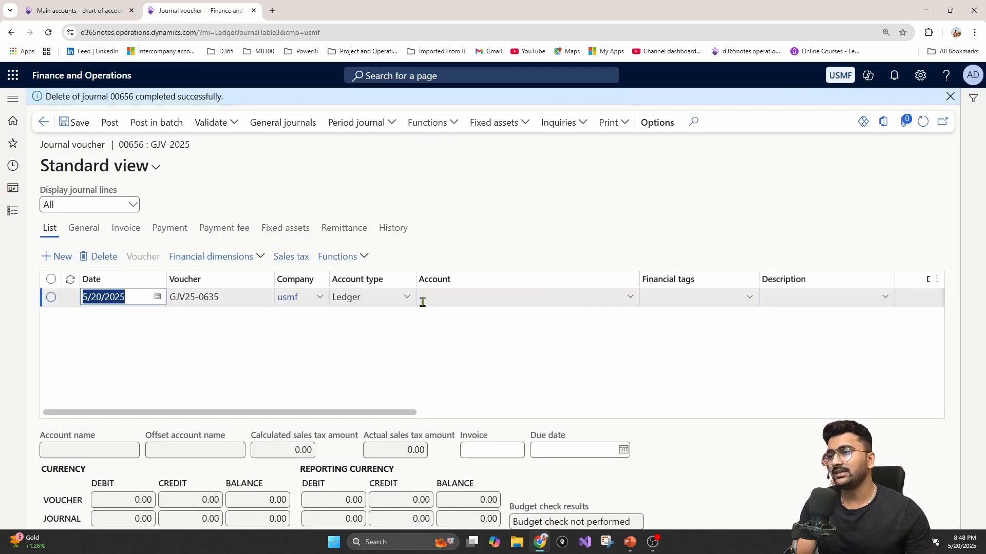
pyautogui.click(630, 298)
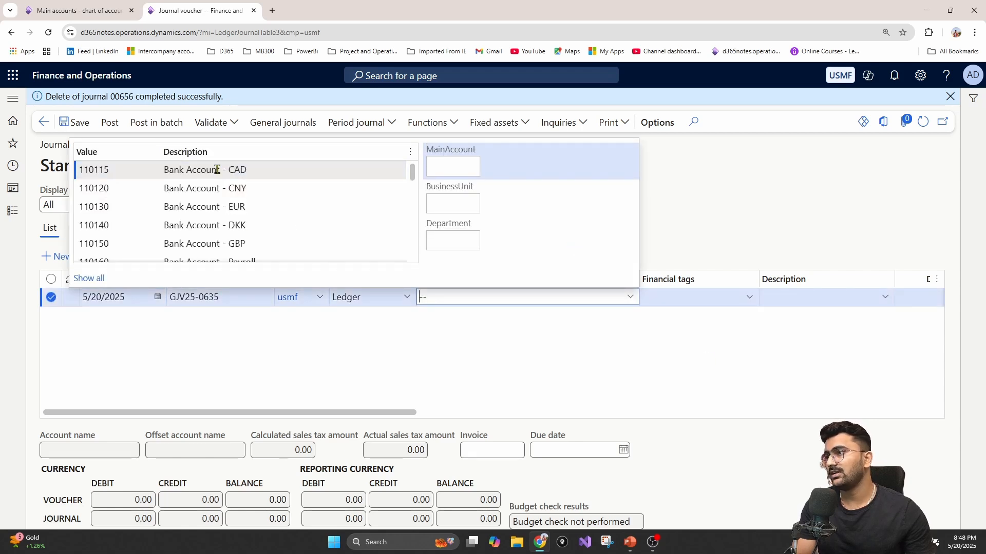
pyautogui.click(76, 6)
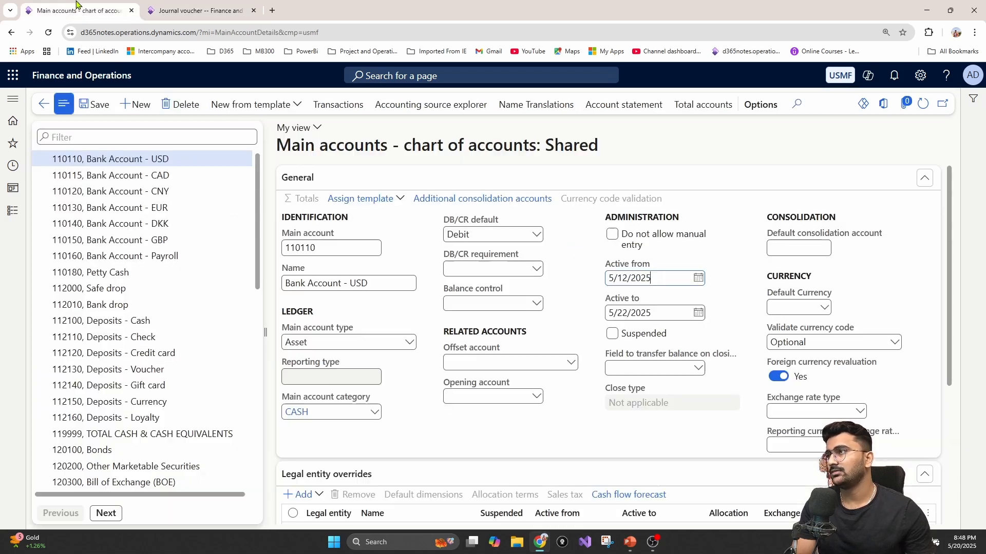
pyautogui.click(195, 11)
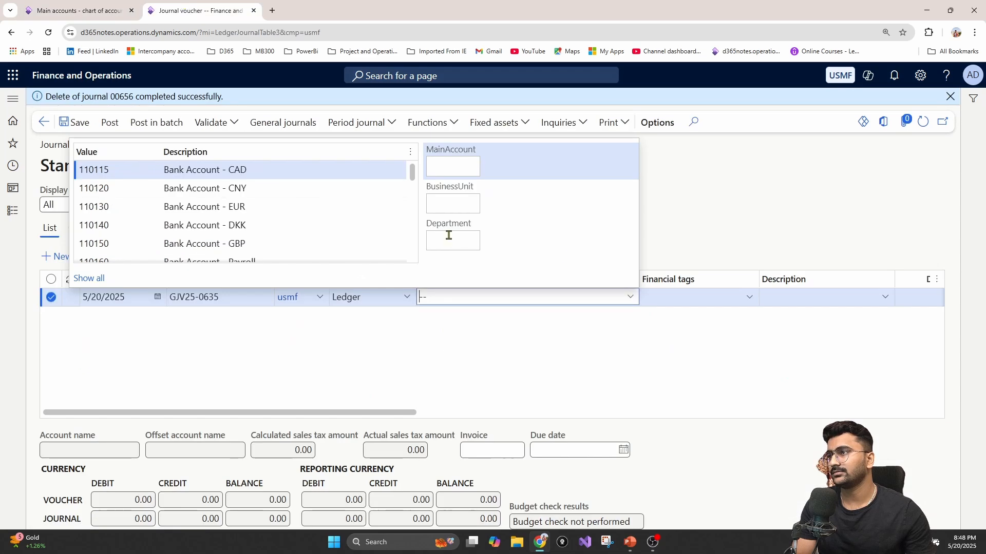
pyautogui.click(489, 376)
pyautogui.click(98, 257)
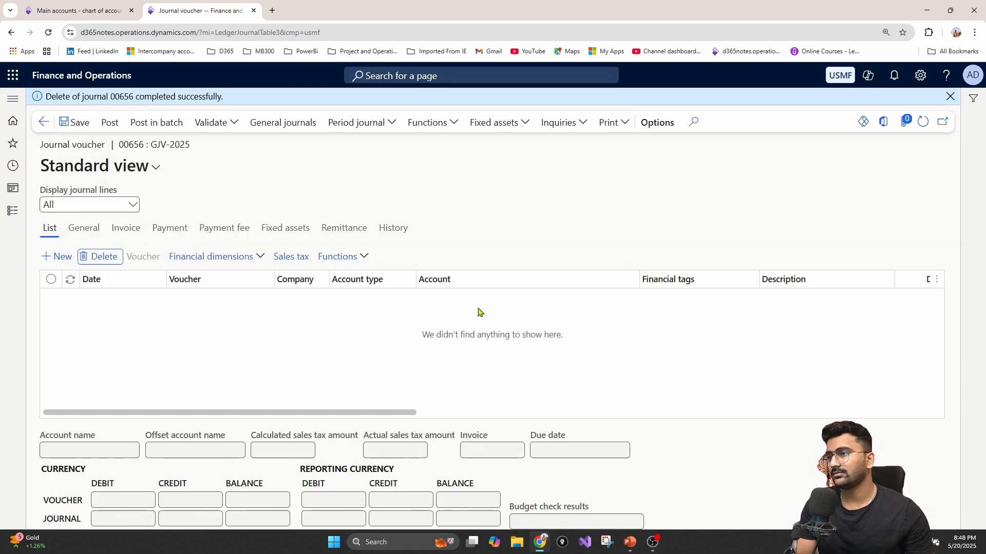
# Step: Add a journal voucher line with the Bank Account - USD main account, and delete the line
pyautogui.click(58, 257)
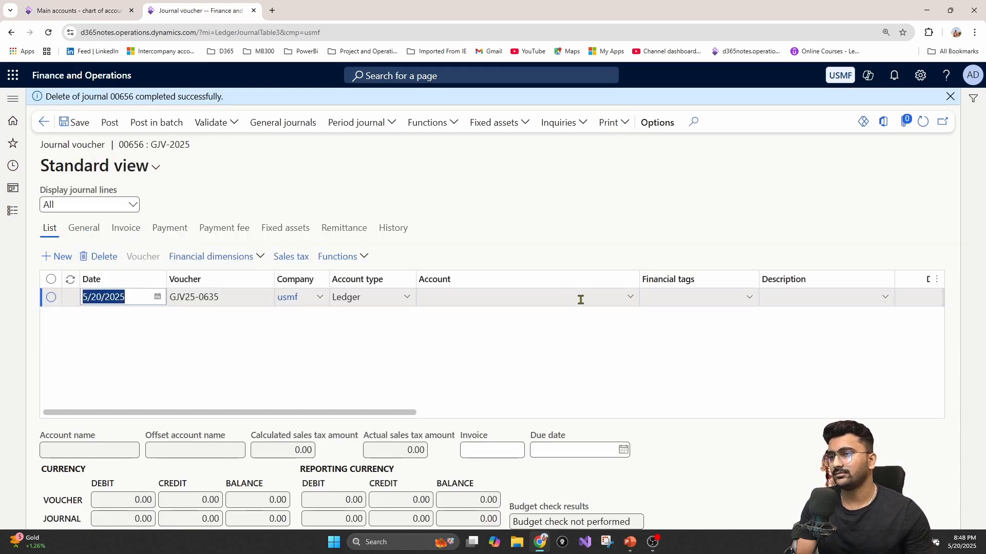
pyautogui.click(630, 297)
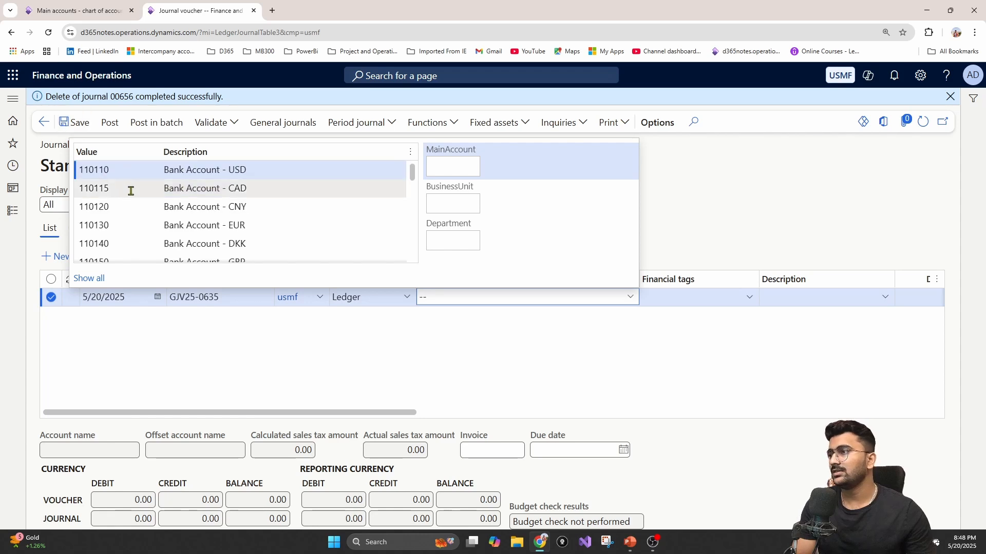
pyautogui.click(154, 170)
pyautogui.click(528, 381)
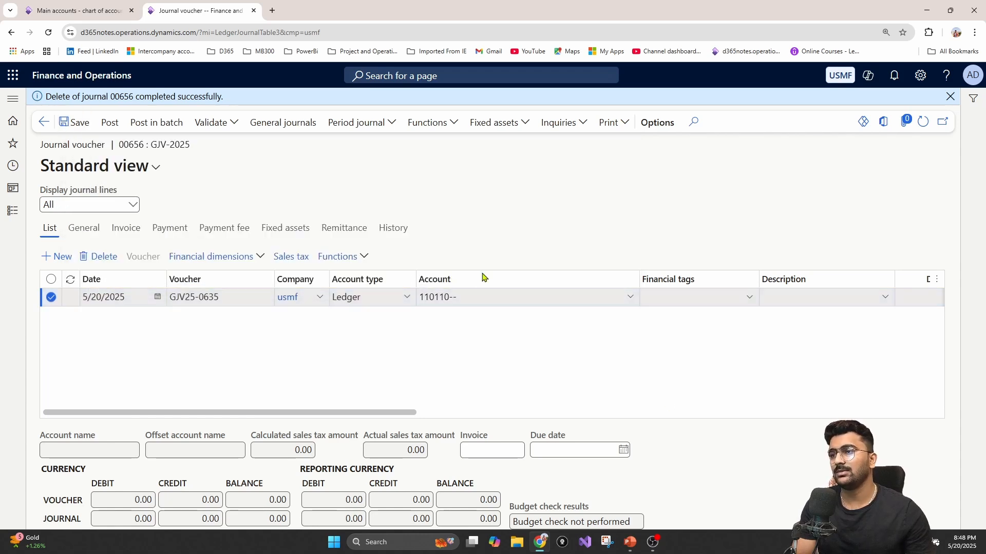
pyautogui.click(99, 256)
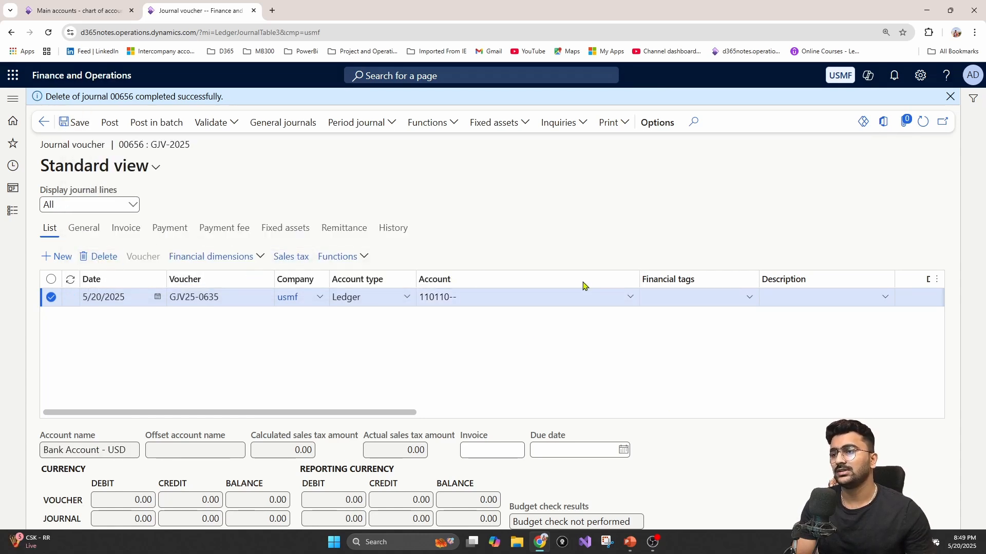
# Step: Return to the main accounts page and set the Bank Account - USD account's Active from date to 5/21/2025
pyautogui.click(79, 6)
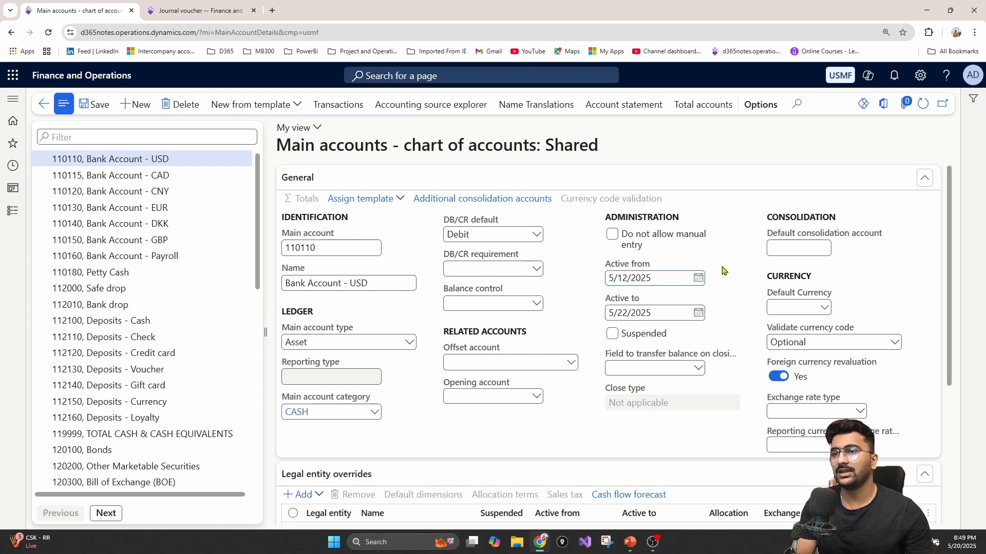
pyautogui.click(698, 279)
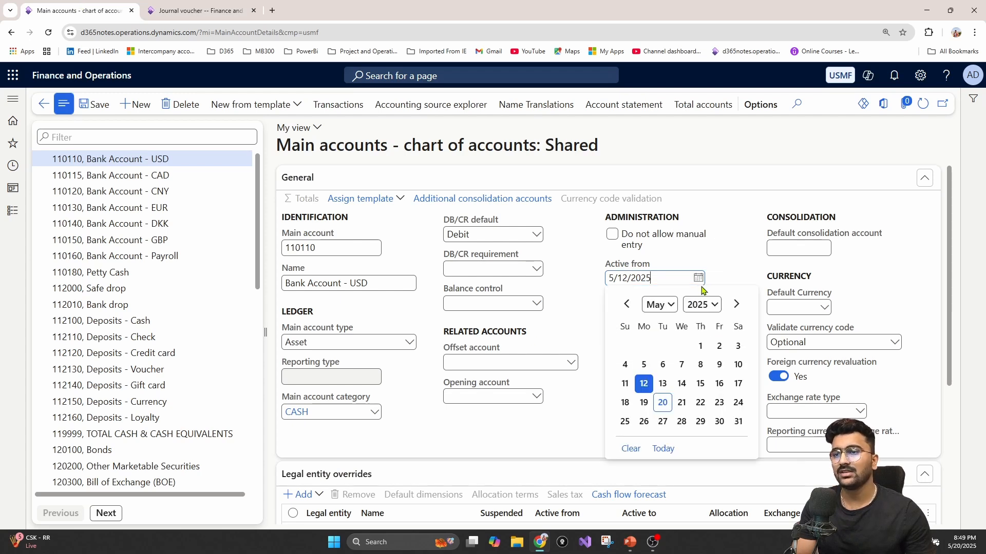
pyautogui.click(760, 264)
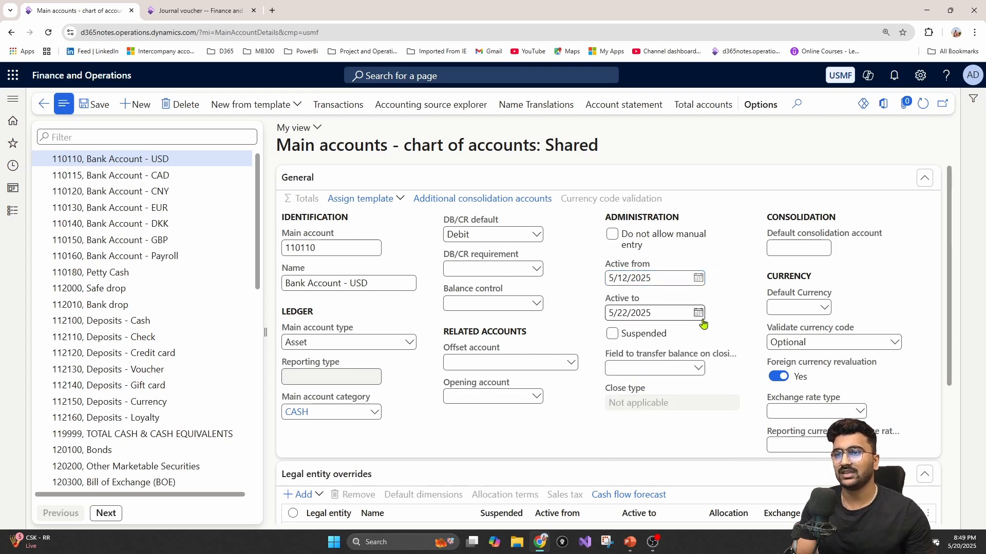
pyautogui.click(698, 278)
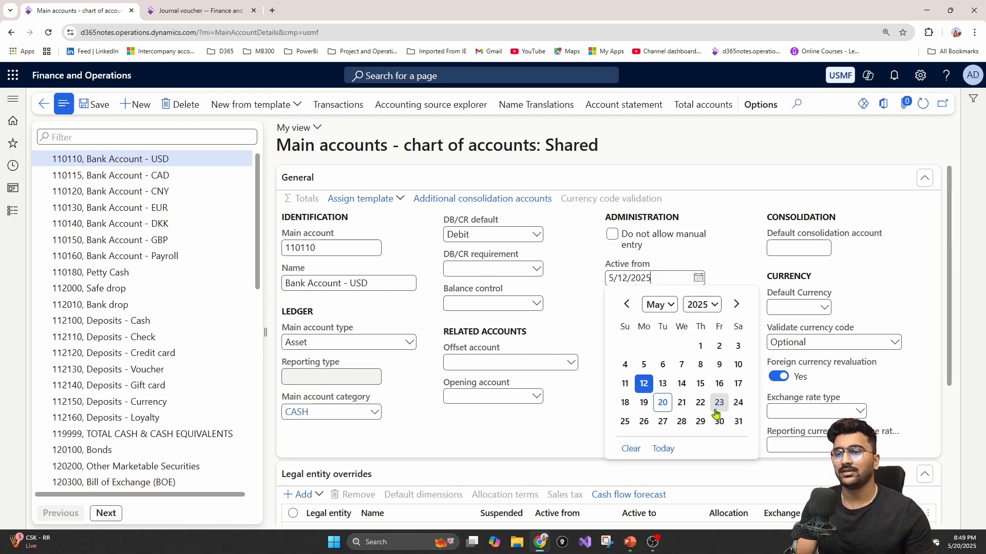
pyautogui.click(682, 403)
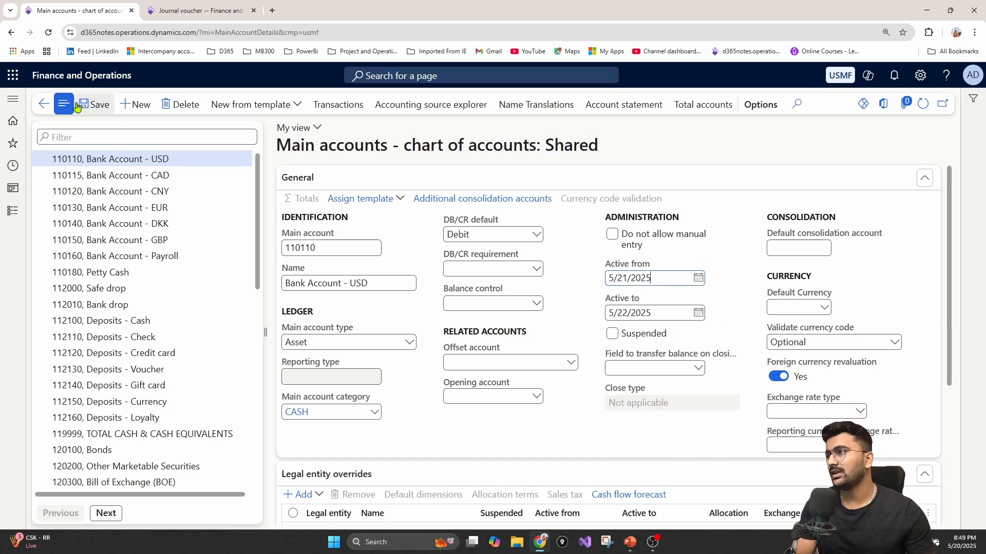
# Step: On the journal voucher line, show all accounts in the lookup and choose the Bank Account - USD main account
pyautogui.click(166, 9)
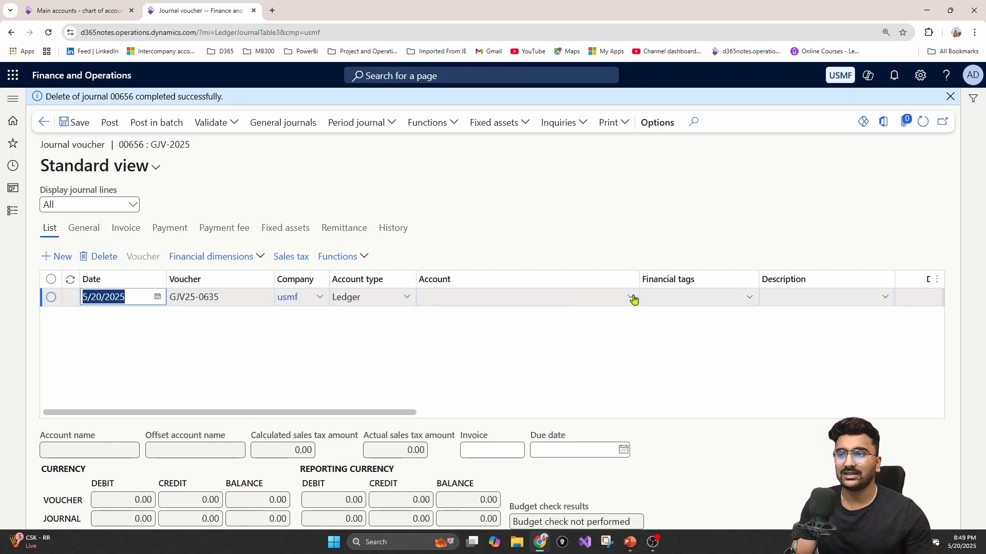
pyautogui.click(631, 297)
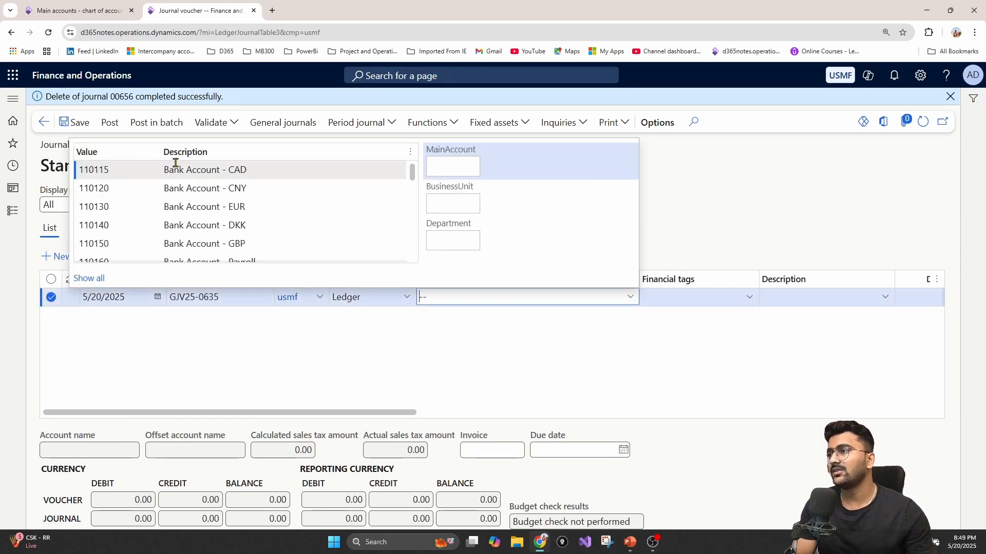
pyautogui.click(92, 278)
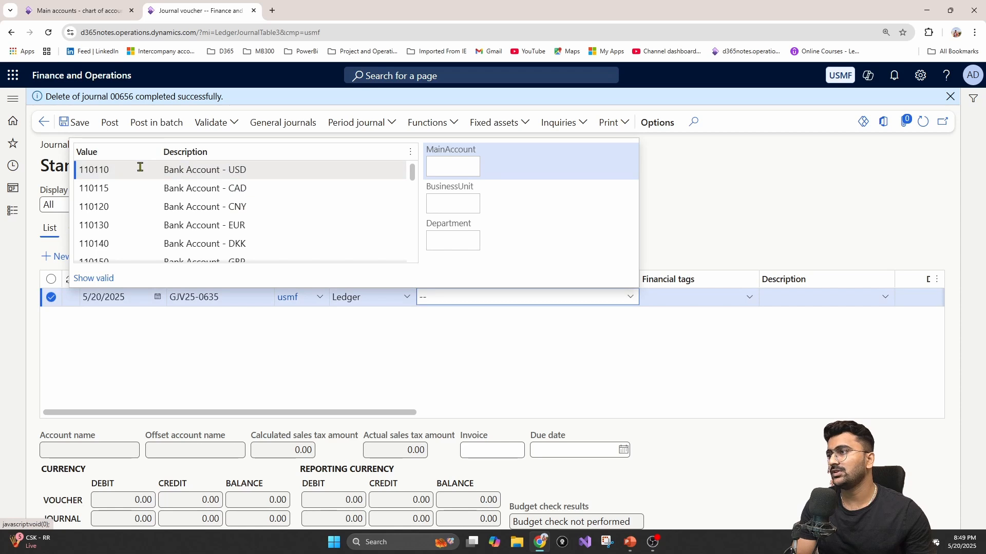
pyautogui.click(139, 169)
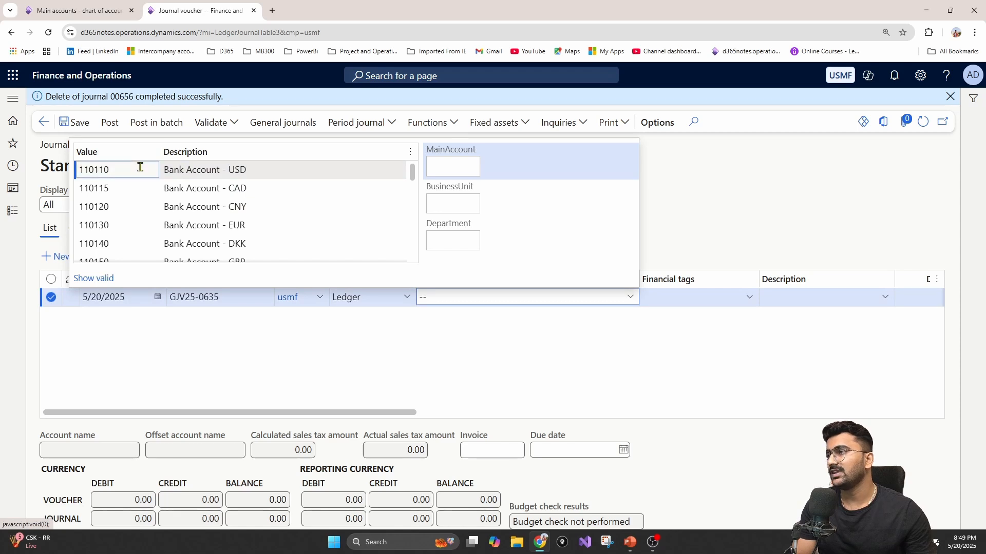
pyautogui.click(651, 352)
pyautogui.moveTo(45, 114); pyautogui.dragTo(164, 117)
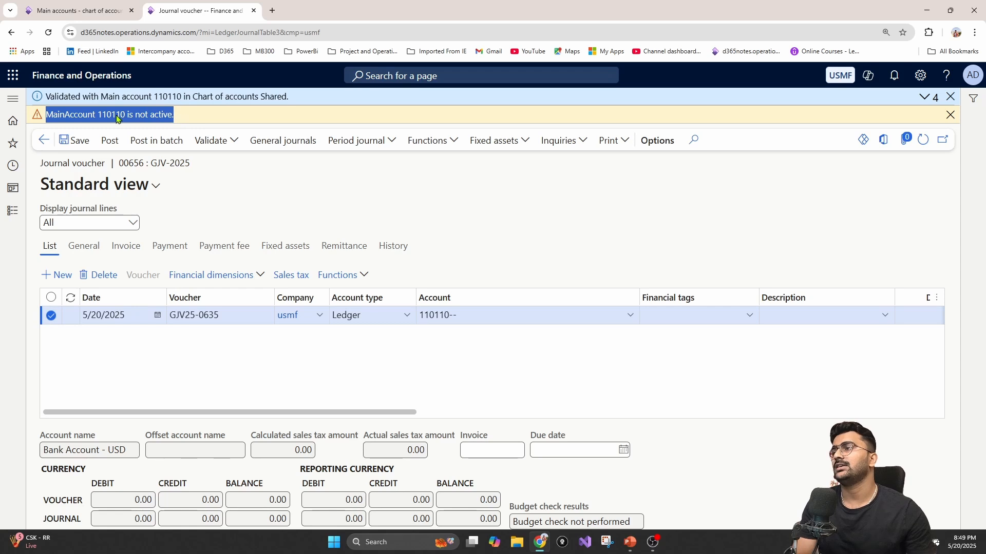
# Step: Go back to the main accounts page and set the Active from date of Bank Account - USD to 5/12/2025
pyautogui.click(65, 4)
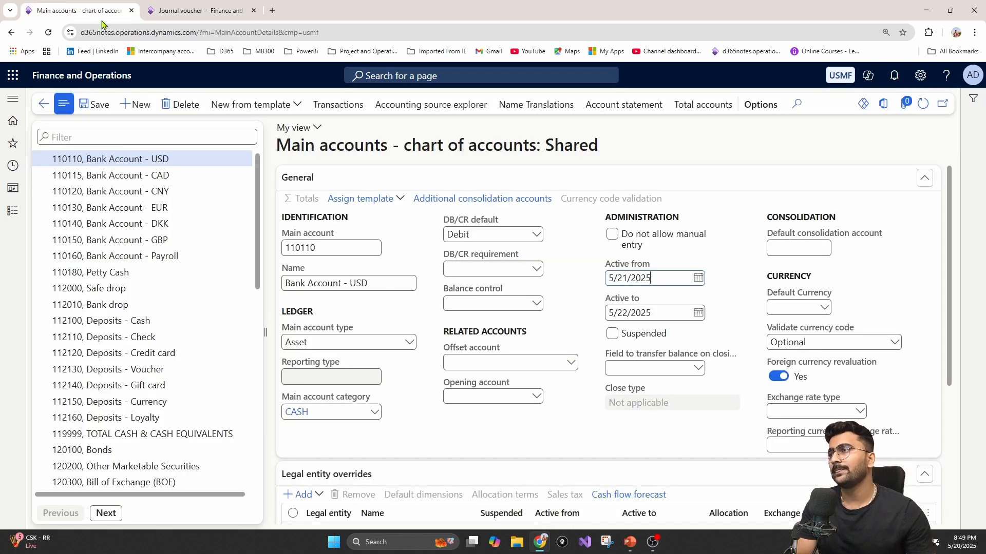
pyautogui.click(699, 277)
pyautogui.click(643, 402)
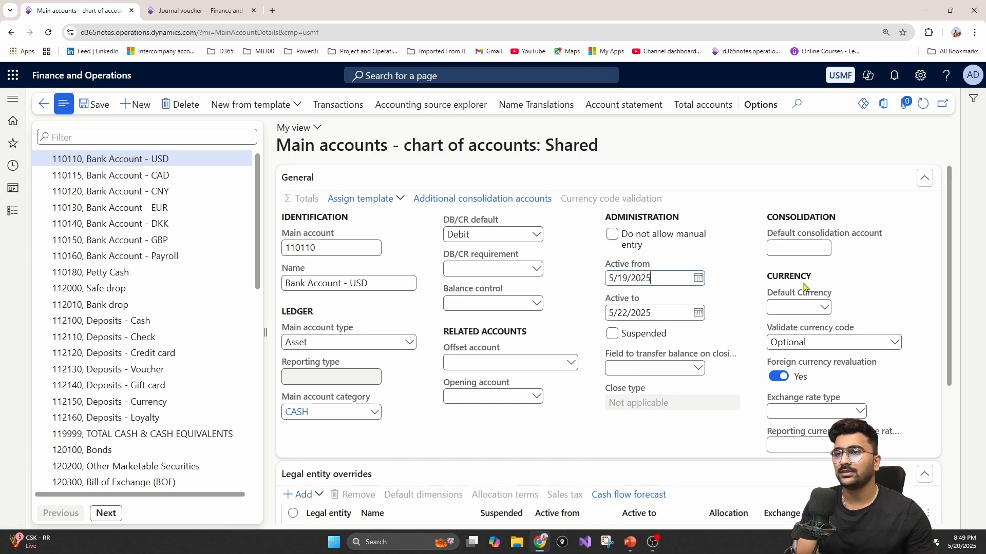
pyautogui.click(698, 279)
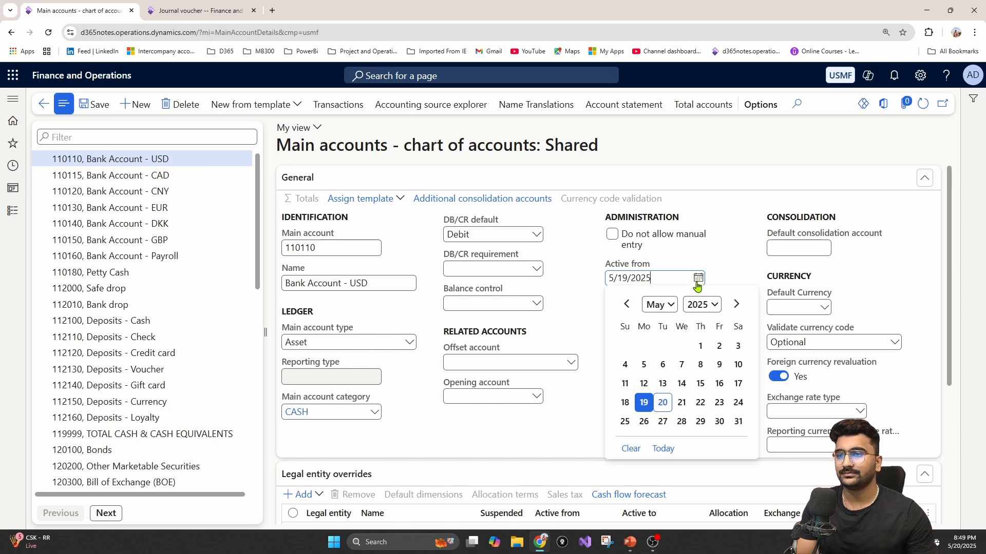
pyautogui.click(643, 384)
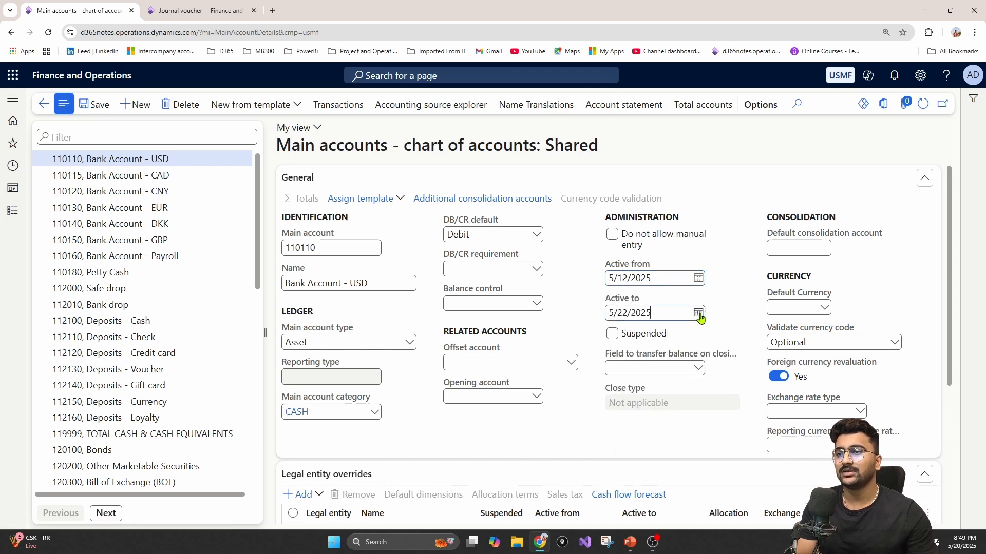
# Step: Set the Active to date of the Bank Account - USD main account to 5/19/2025 and save the account
pyautogui.click(698, 313)
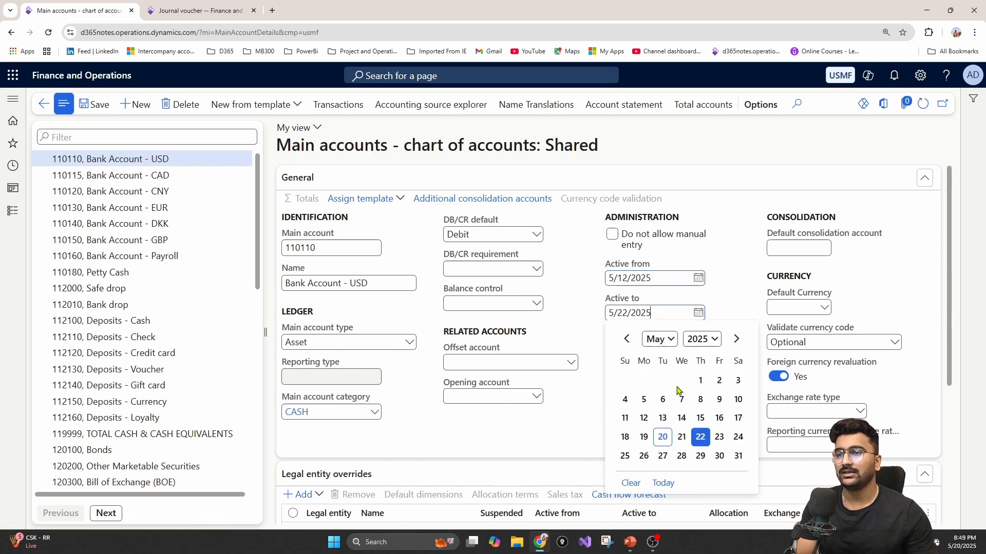
pyautogui.click(644, 437)
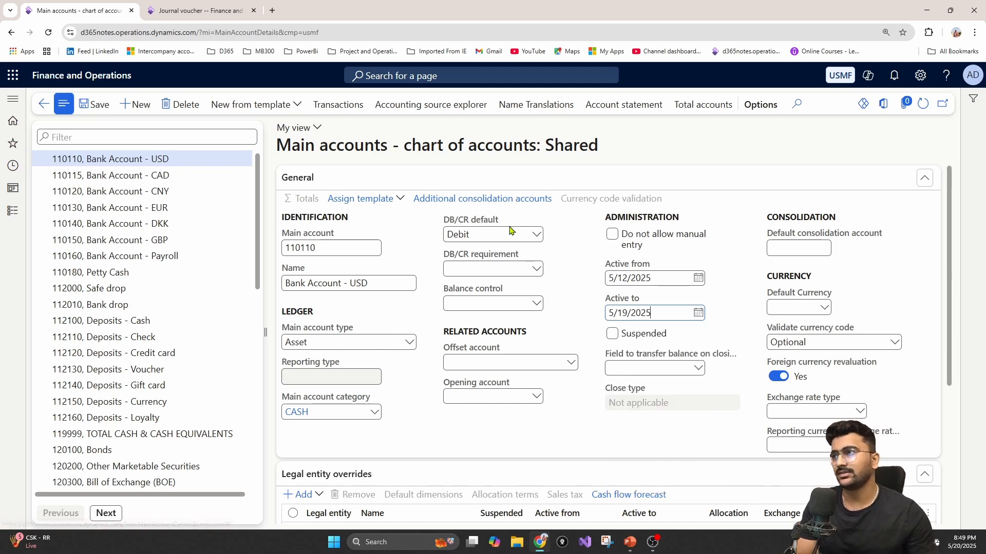
pyautogui.click(100, 110)
# Step: Add a 5/20/2025 journal voucher line, choose the Bank Account - USD main account from all accounts, and save the line
pyautogui.click(198, 10)
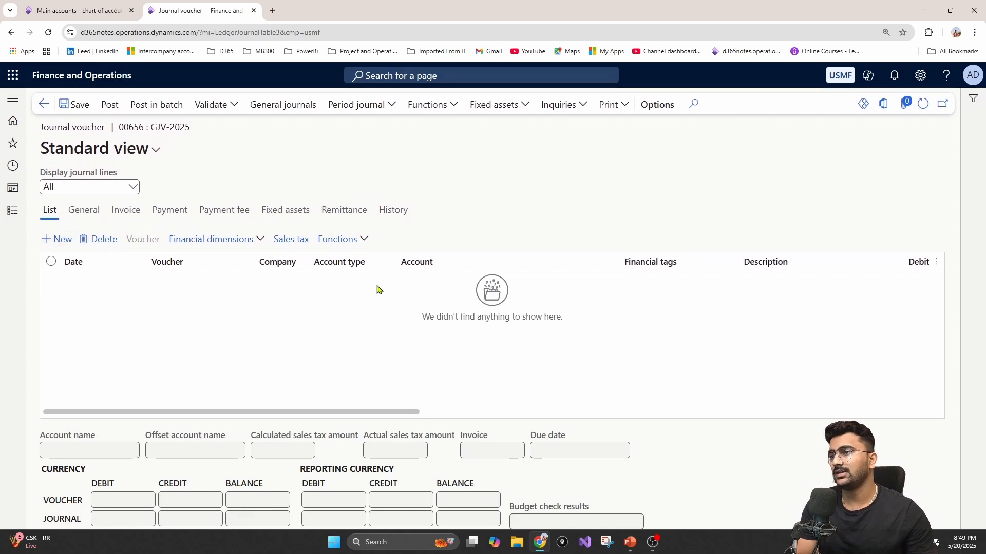
pyautogui.click(630, 278)
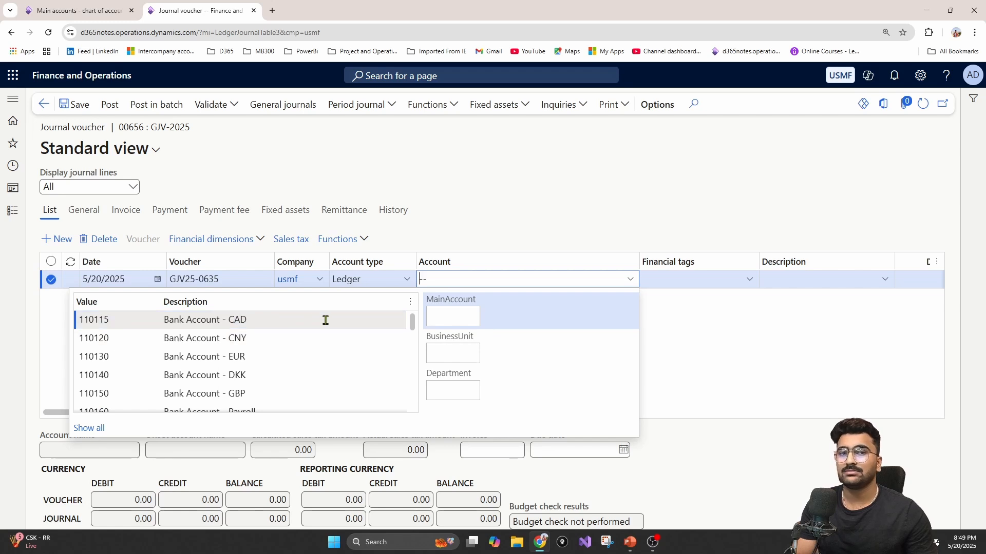
pyautogui.click(89, 428)
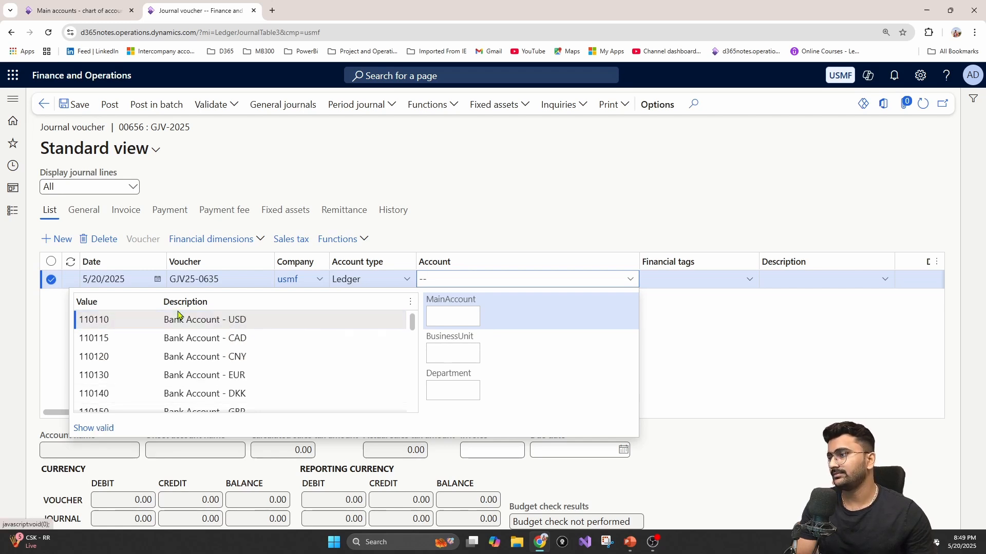
pyautogui.click(125, 327)
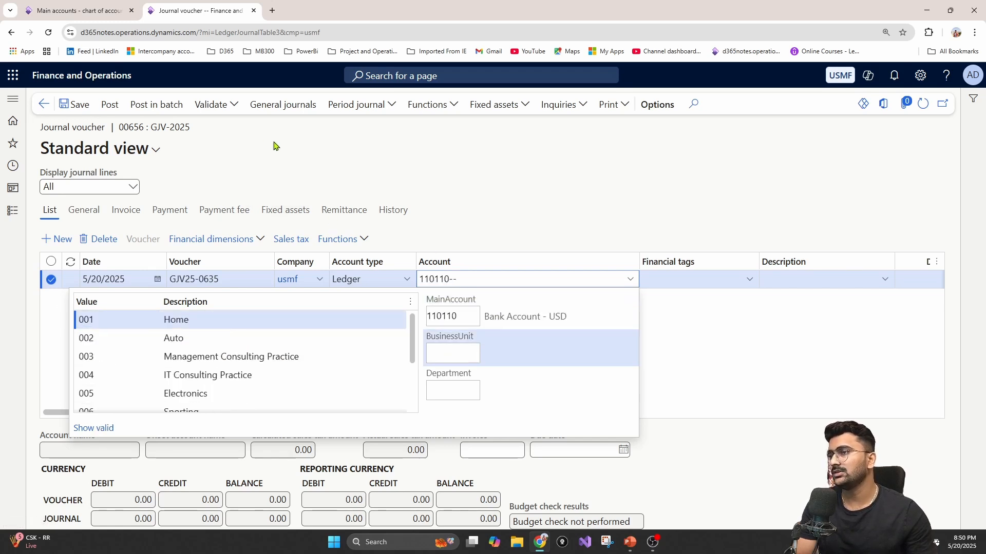
pyautogui.click(76, 112)
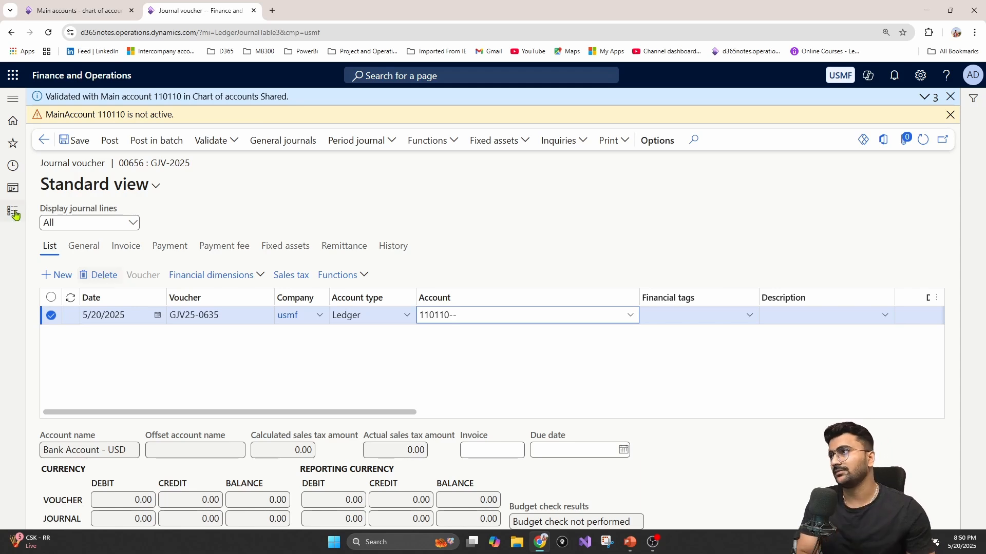
# Step: Return to the main accounts page, set the Active to date of Bank Account - USD to 5/21/2025, and save
pyautogui.click(77, 10)
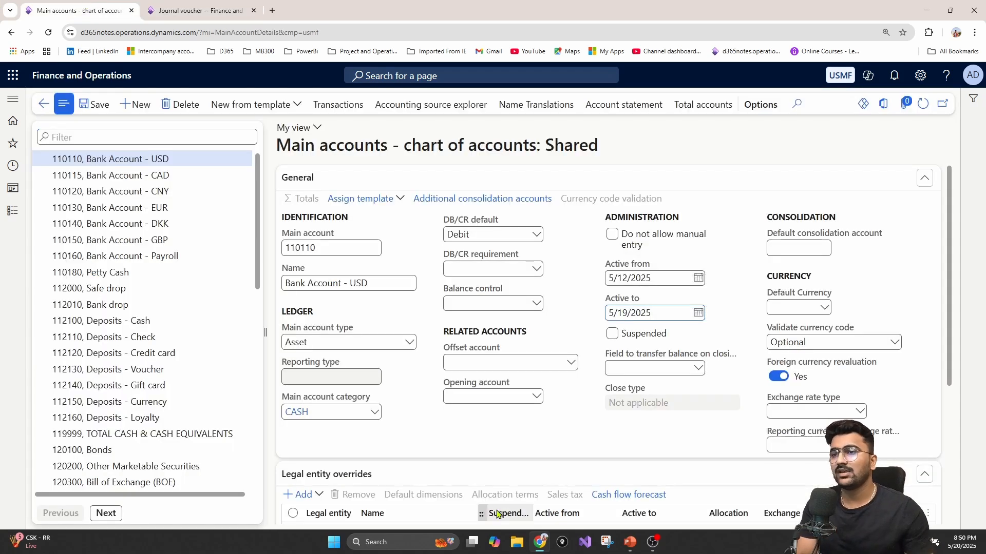
pyautogui.click(699, 313)
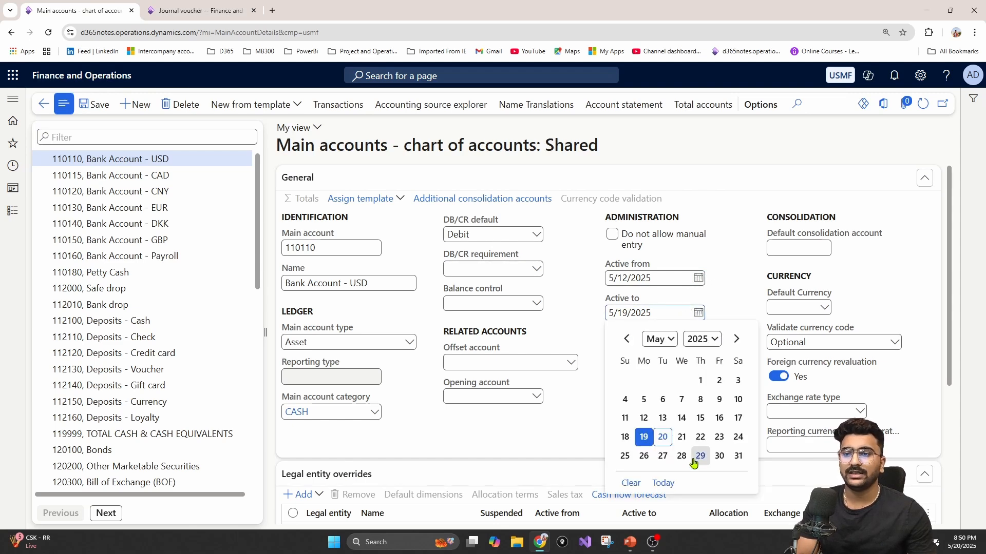
pyautogui.click(682, 437)
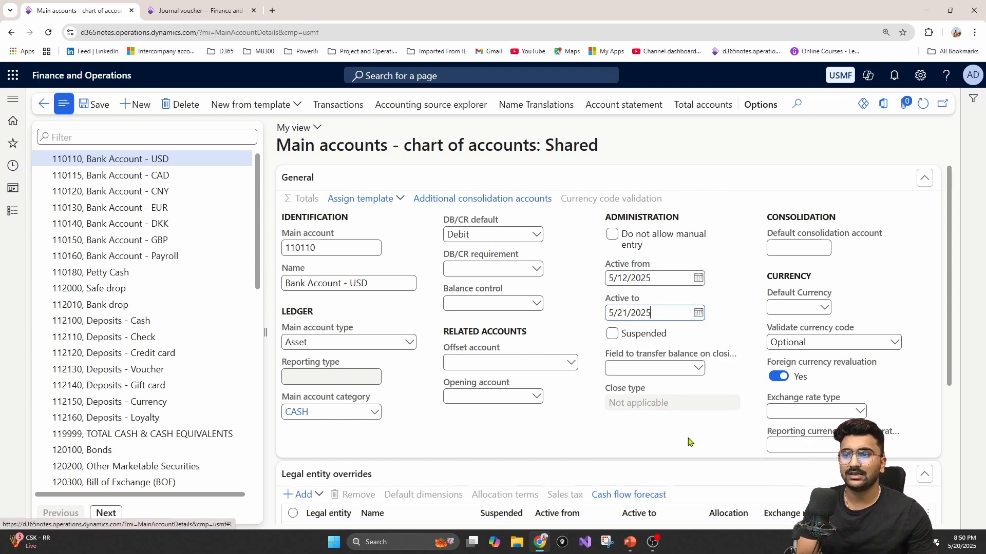
pyautogui.click(92, 105)
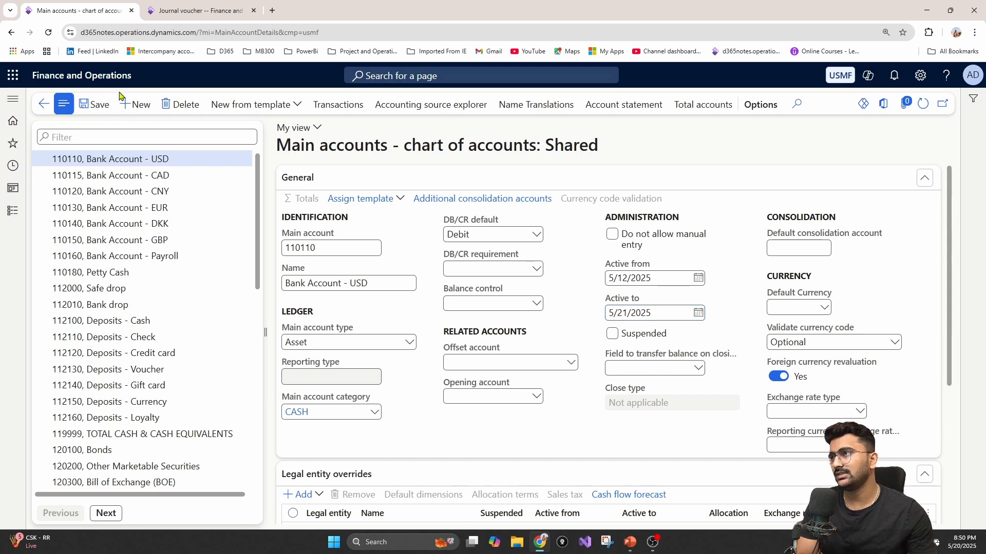
# Step: Replace the journal voucher line with a new 5/20/2025 line using the Bank Account - USD main account, and dismiss the notifications
pyautogui.click(198, 10)
pyautogui.click(113, 276)
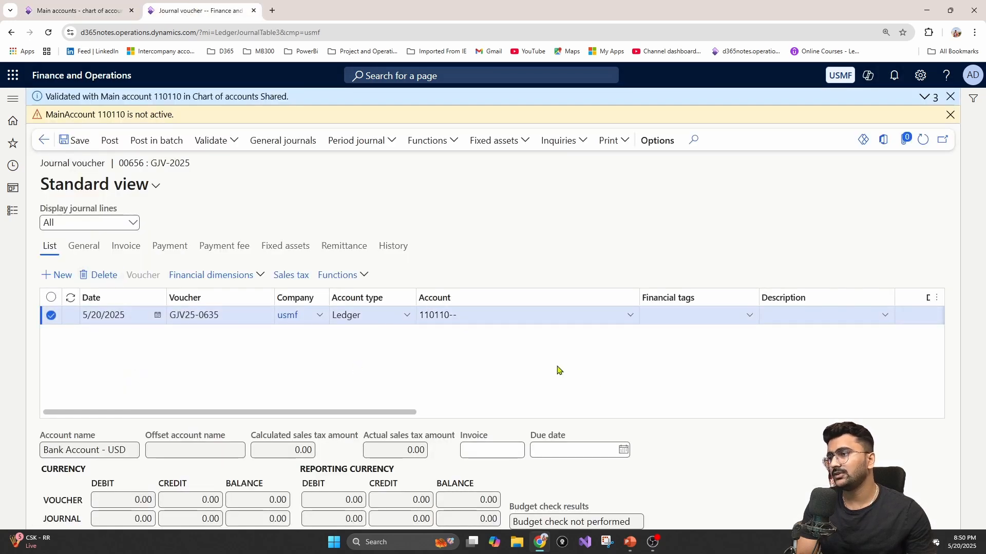
pyautogui.click(55, 275)
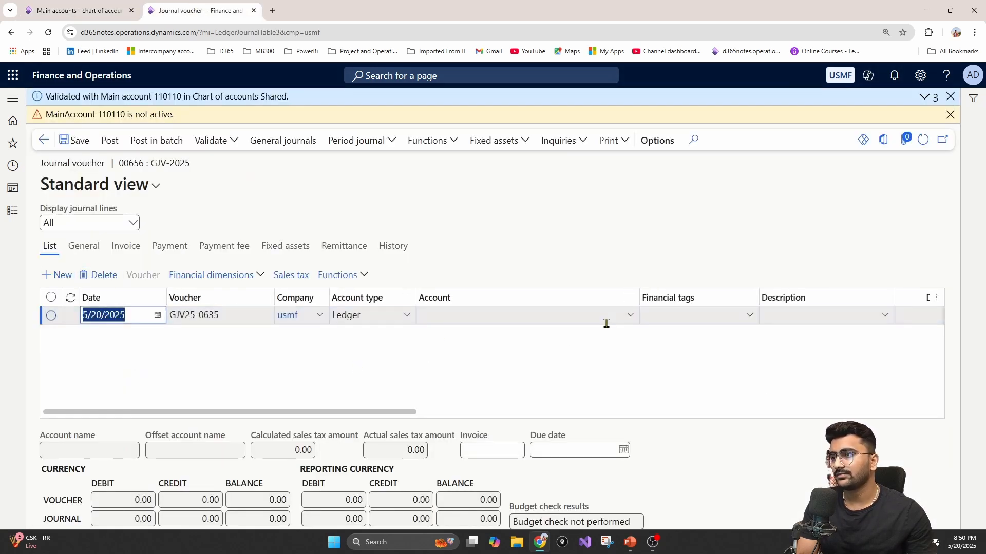
pyautogui.click(630, 316)
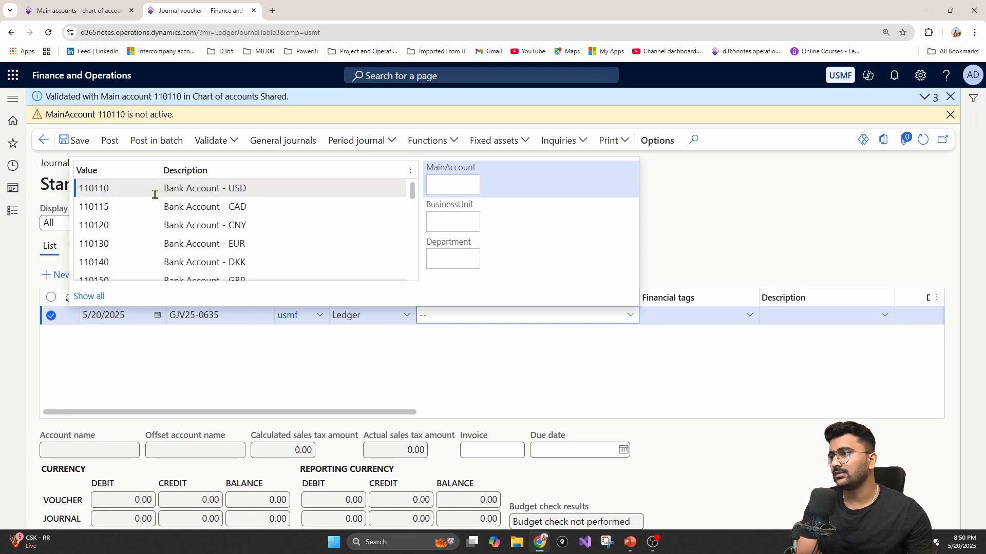
pyautogui.click(155, 194)
pyautogui.click(197, 307)
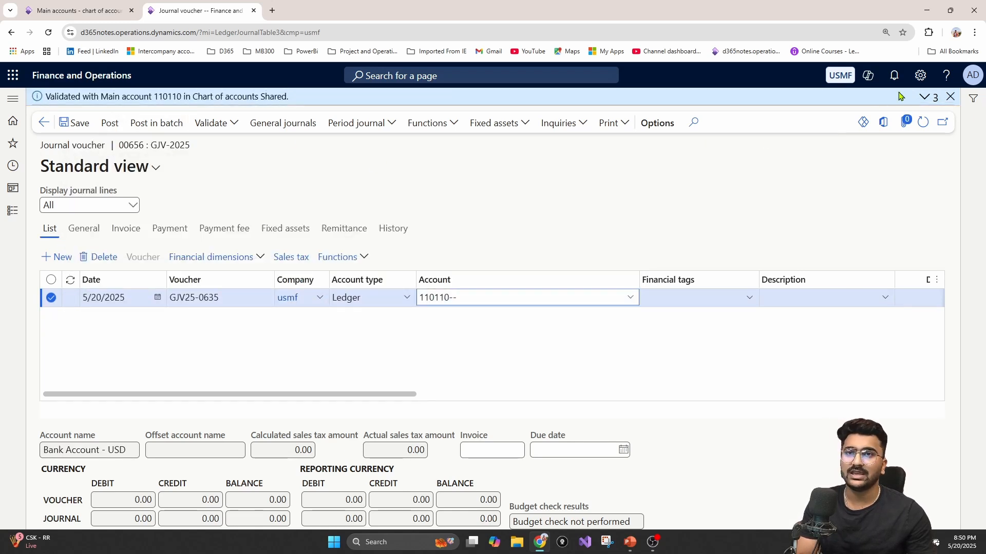
pyautogui.click(950, 96)
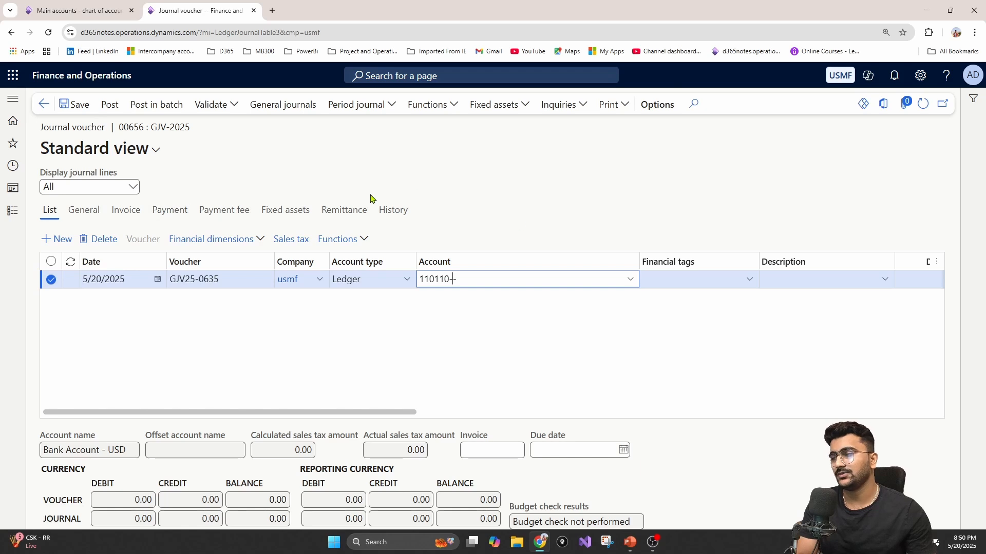
# Step: Set the journal line's date to 5/22/2025, and check the Active to date of Bank Account - USD on the main accounts page
pyautogui.click(158, 279)
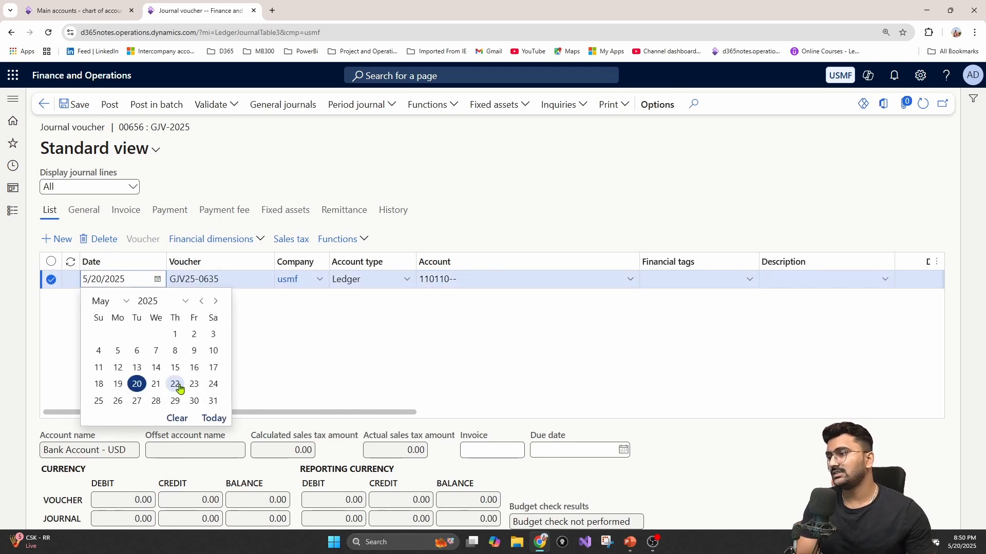
pyautogui.click(176, 385)
pyautogui.click(77, 10)
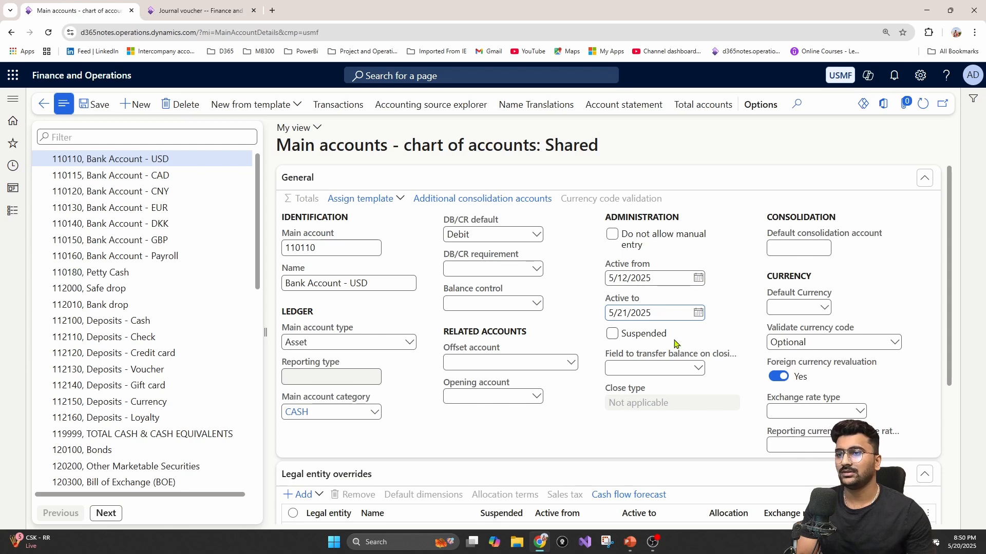
pyautogui.click(200, 10)
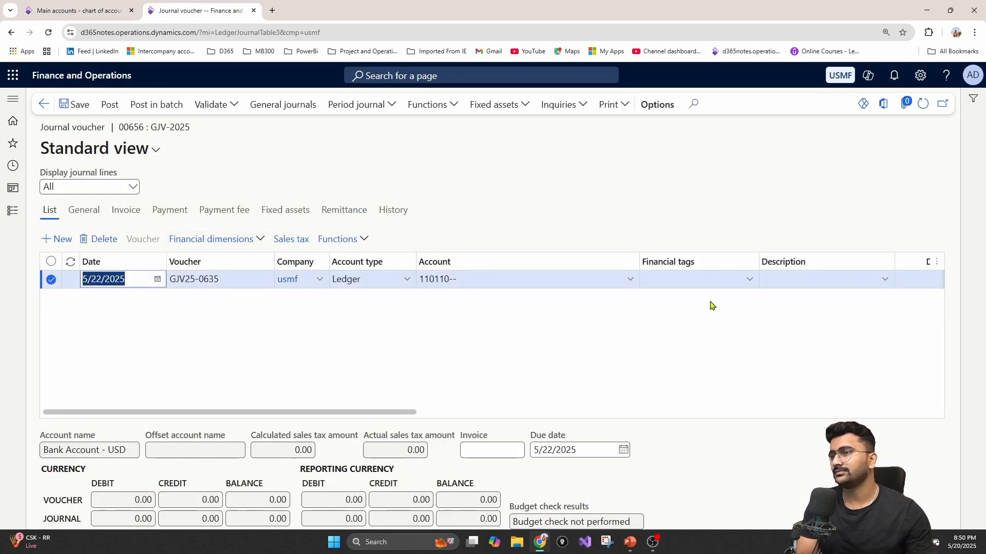
# Step: Clear the journal line's main account, choose Bank Account - USD again from all accounts, and save the line
pyautogui.click(631, 280)
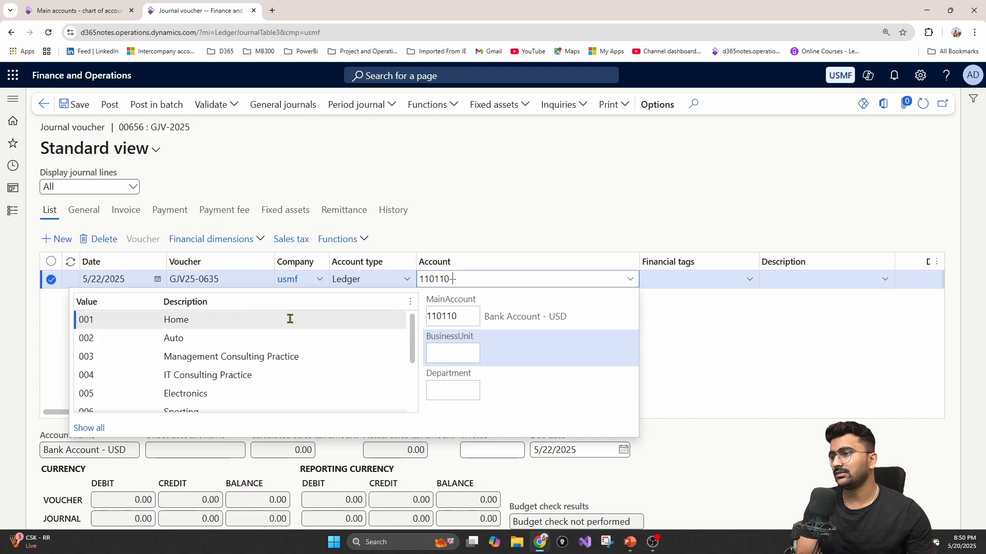
pyautogui.click(466, 316)
pyautogui.doubleClick(465, 316)
pyautogui.press('BackSpace')
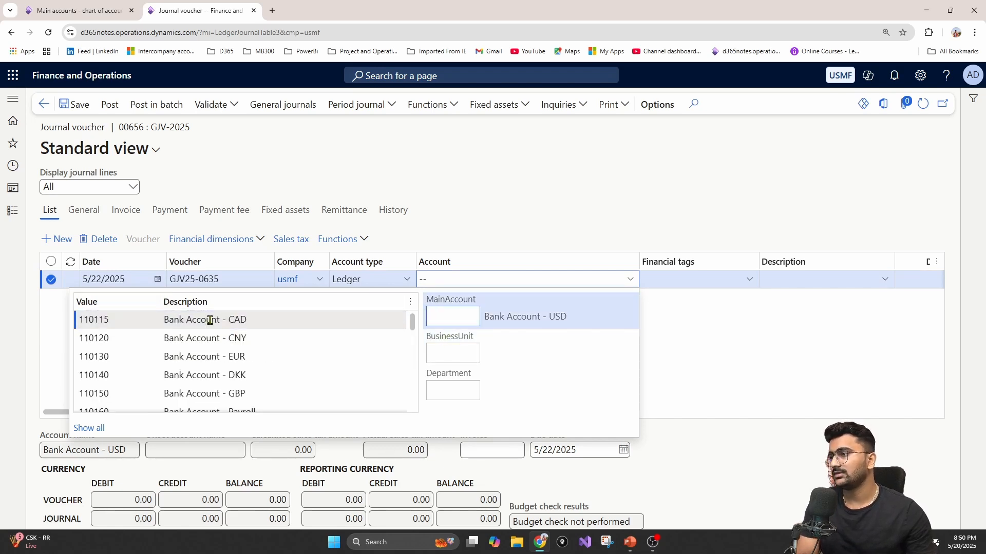
pyautogui.click(86, 427)
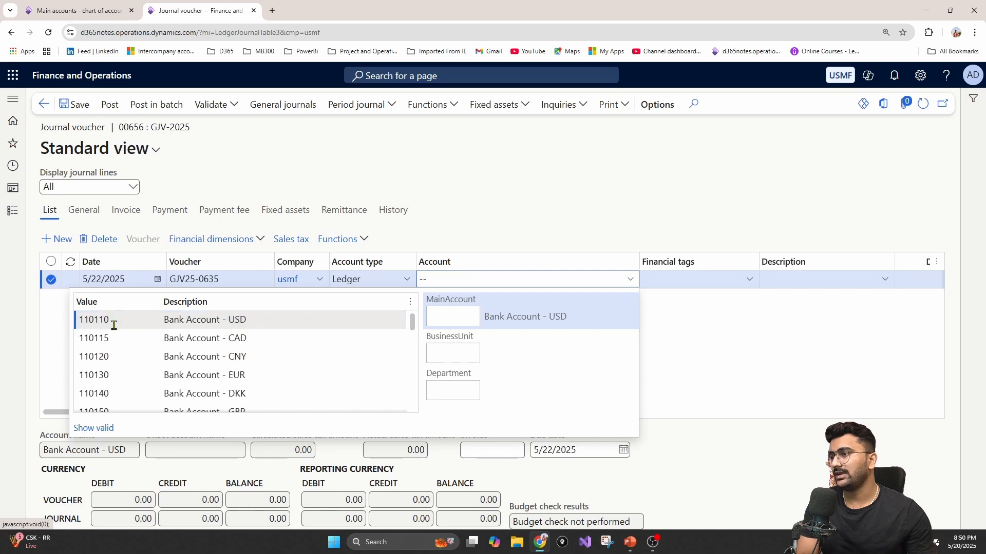
pyautogui.click(102, 320)
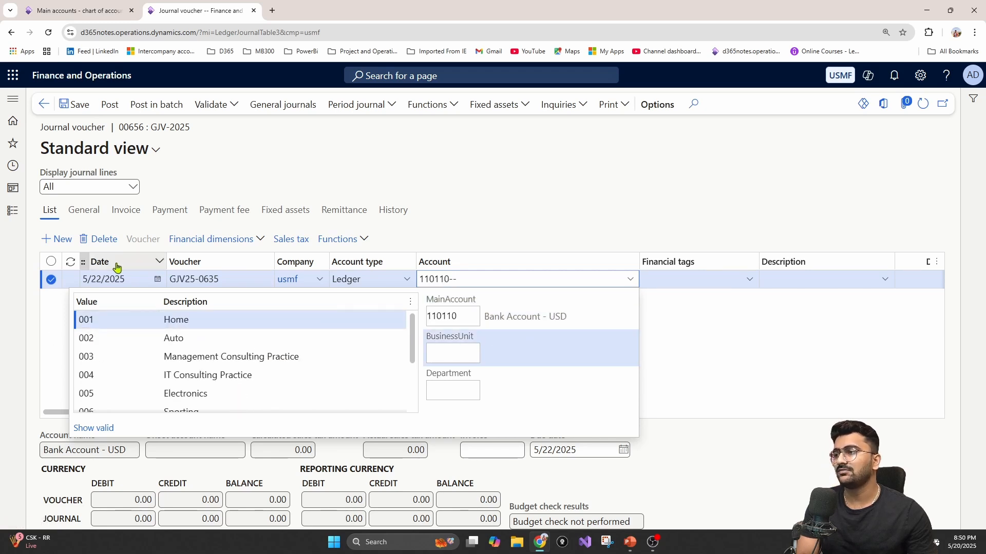
pyautogui.click(673, 319)
pyautogui.click(75, 109)
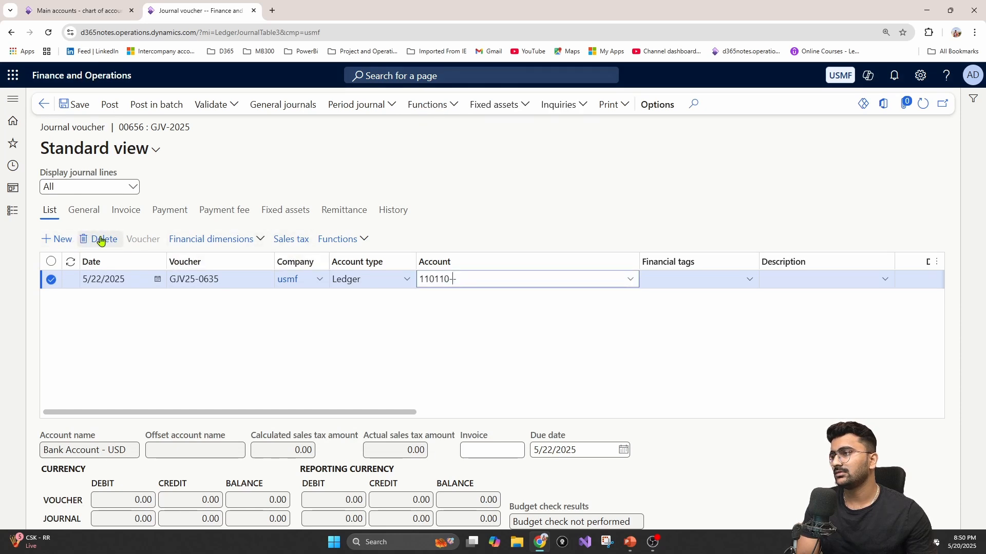
# Step: Review the active dates of Bank Account - USD on the main accounts page, and delete the 5/22/2025 journal voucher line
pyautogui.click(99, 6)
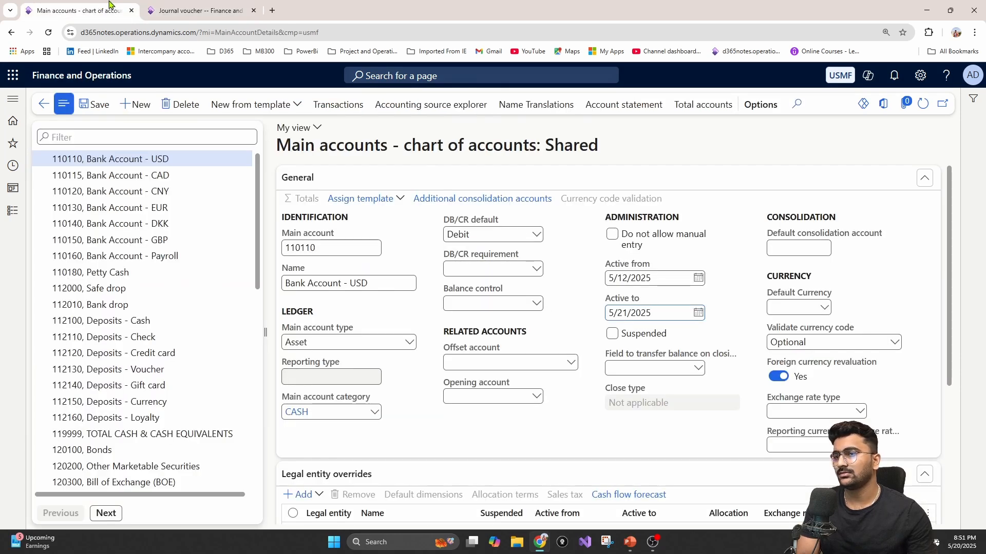
pyautogui.click(64, 105)
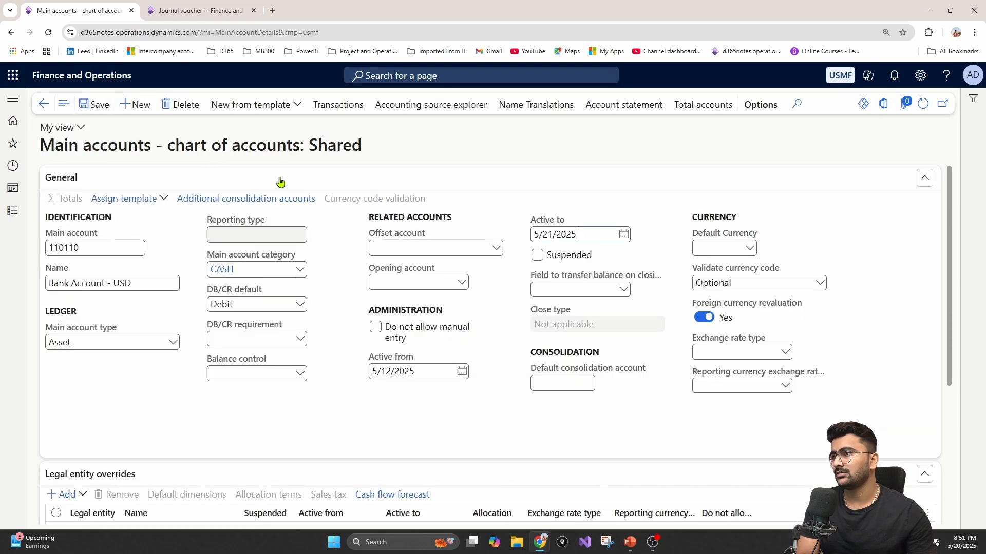
pyautogui.click(197, 10)
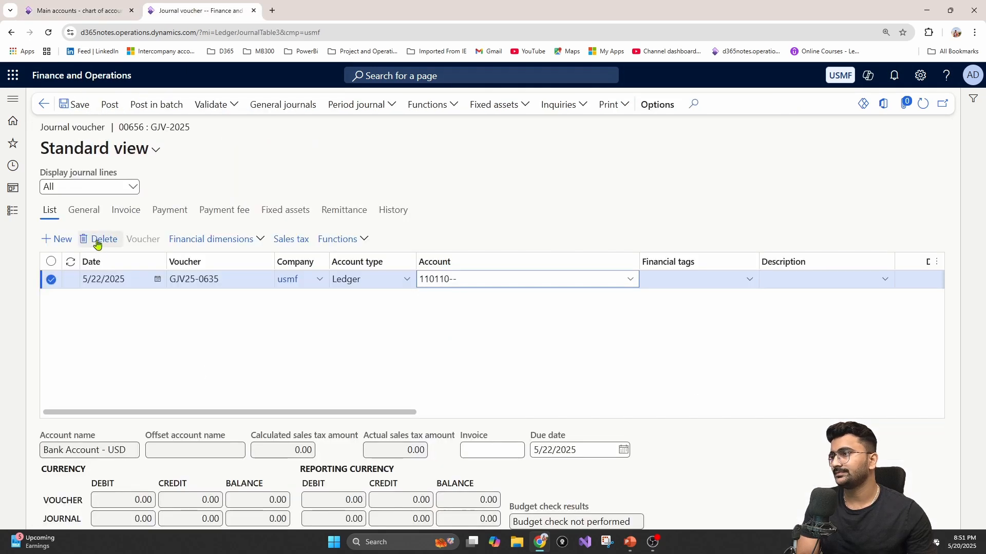
pyautogui.click(88, 241)
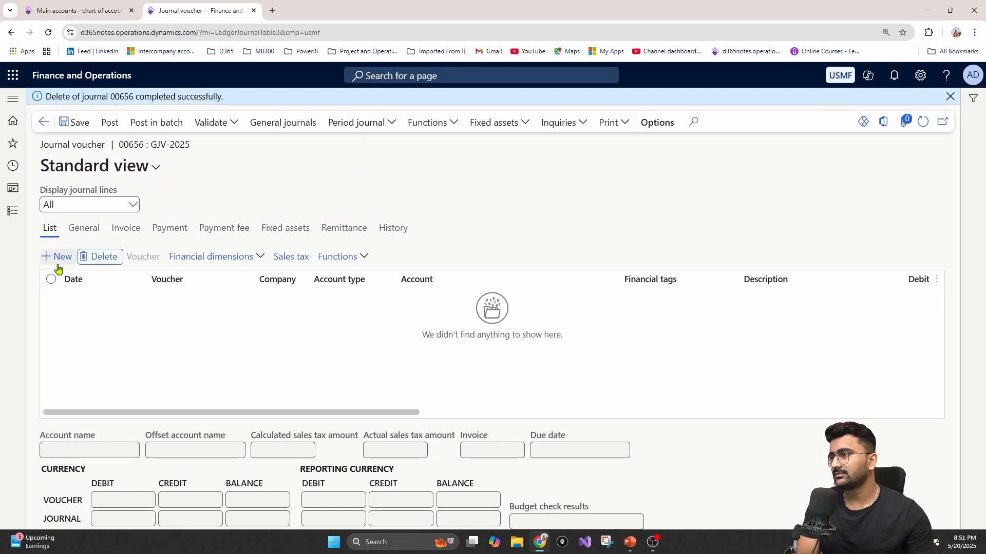
# Step: Add a journal voucher line dated 5/23/2025 and choose the Bank Account - USD main account from all accounts
pyautogui.hotkey('alt', 'n')
pyautogui.click(157, 297)
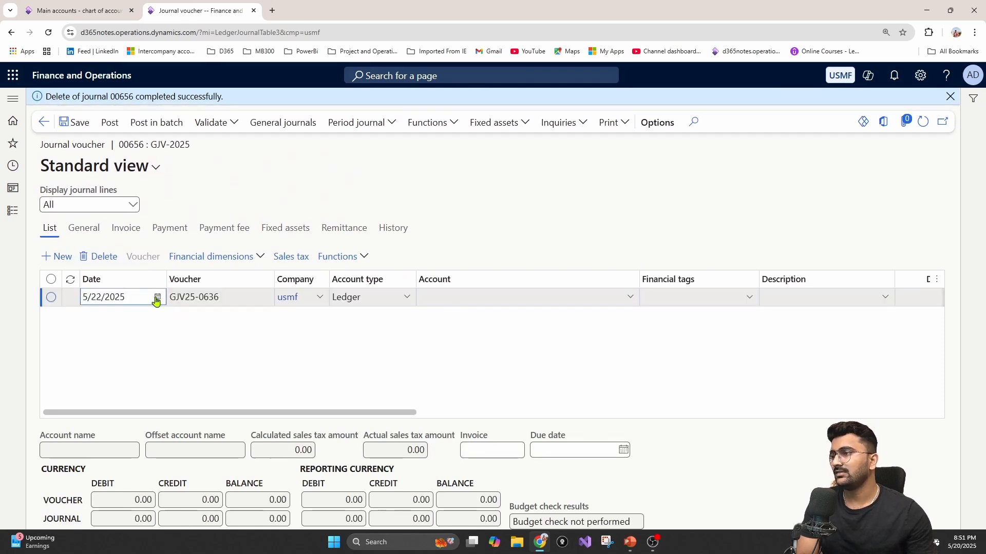
pyautogui.click(194, 246)
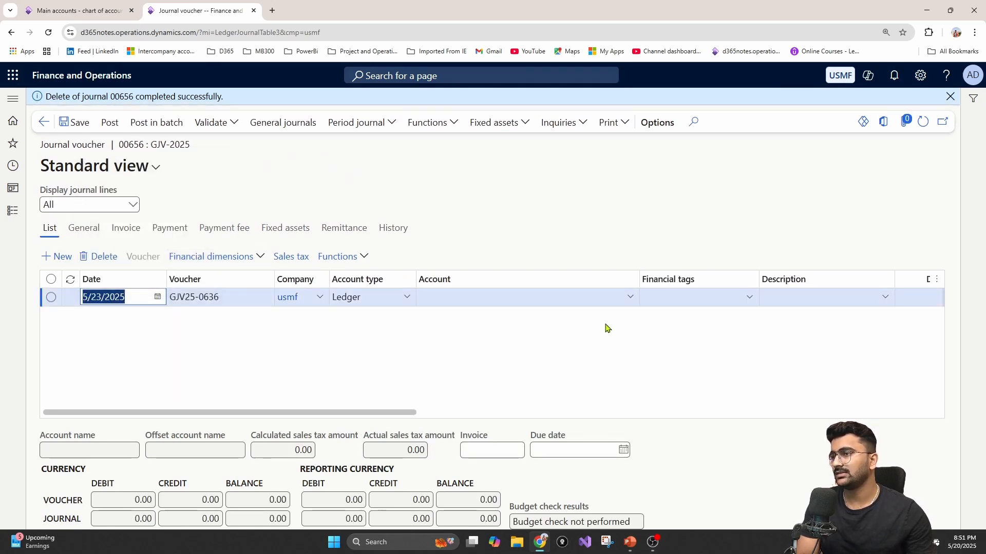
pyautogui.click(631, 297)
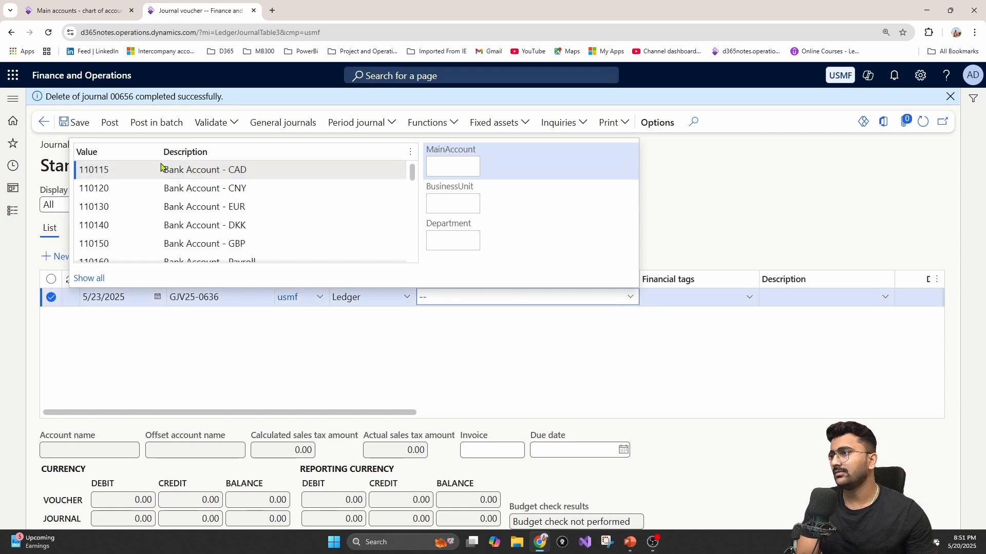
pyautogui.scroll(1, 103, 248)
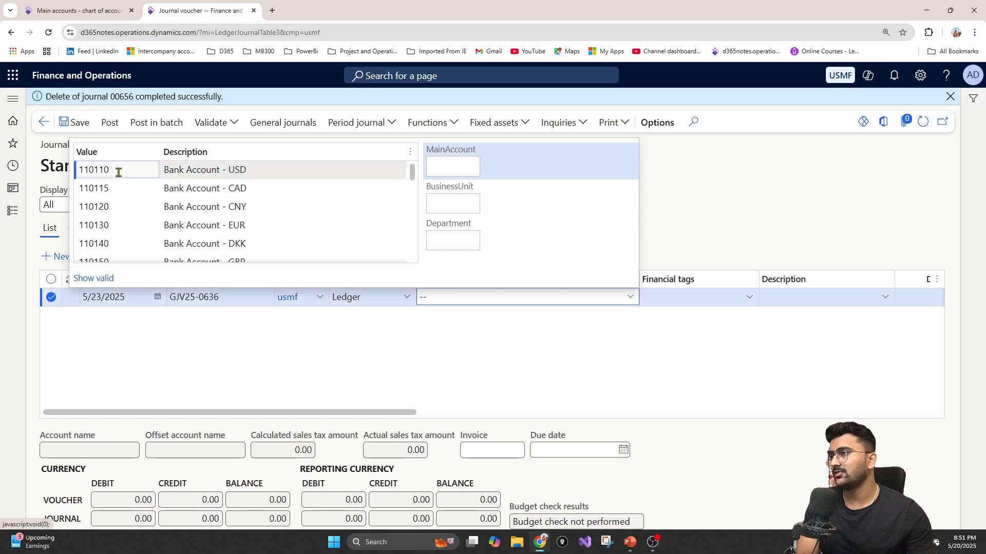
pyautogui.click(116, 170)
pyautogui.click(265, 334)
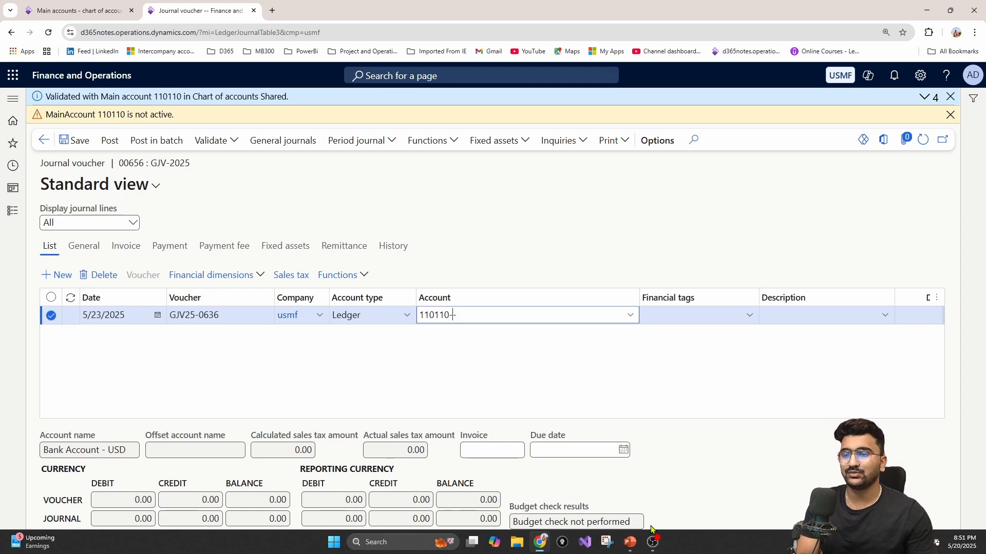
# Step: Switch to the PowerPoint slide show and advance past the Practical Example slide
pyautogui.click(630, 542)
pyautogui.click(660, 507)
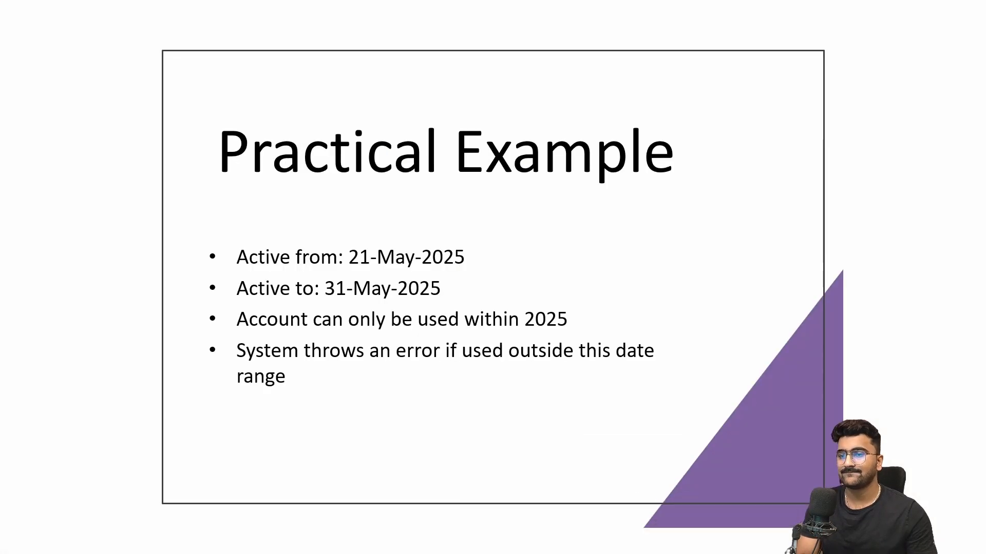
pyautogui.click(969, 410)
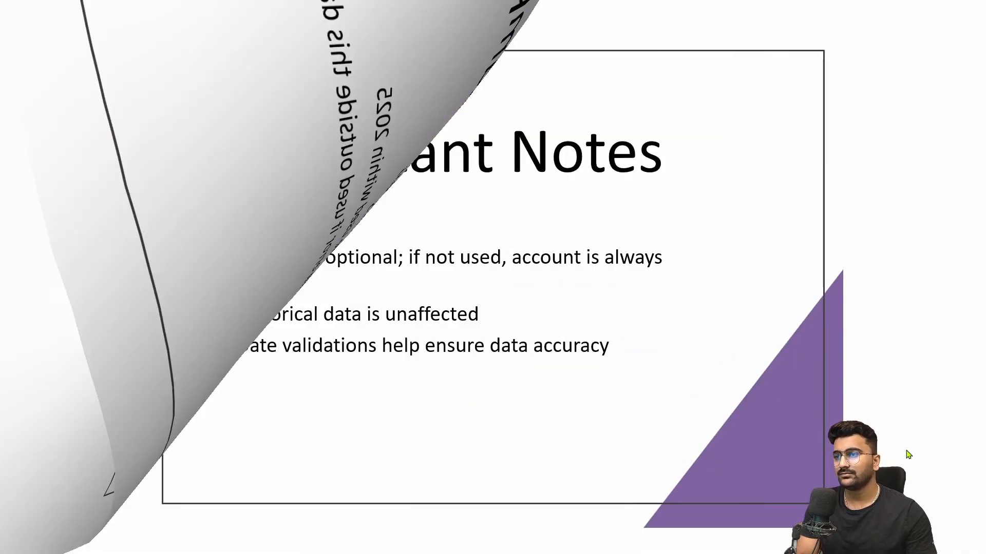